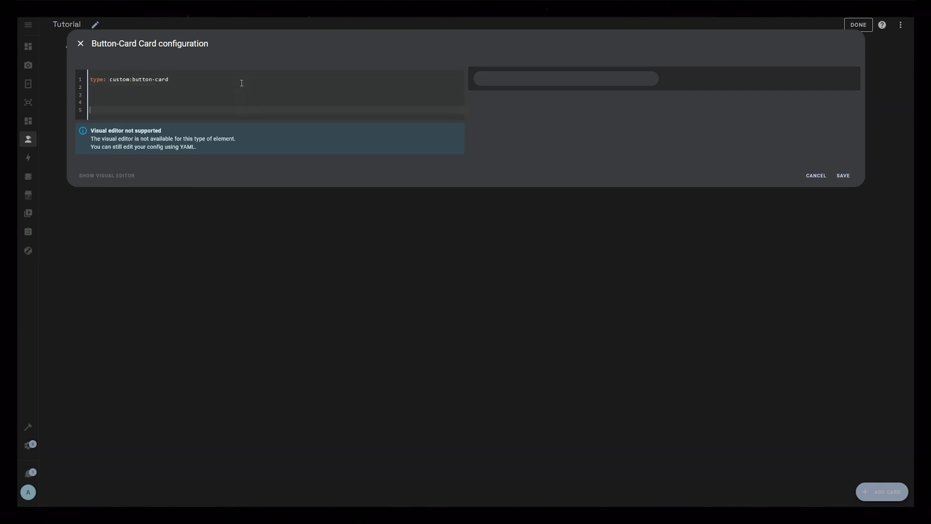
# - Set up the card for media_player.stue_oppe with icon mdi:speaker, name 'Sonos upstairs' and state field 'Turned off'
pyautogui.click(241, 83)
pyautogui.write('en')
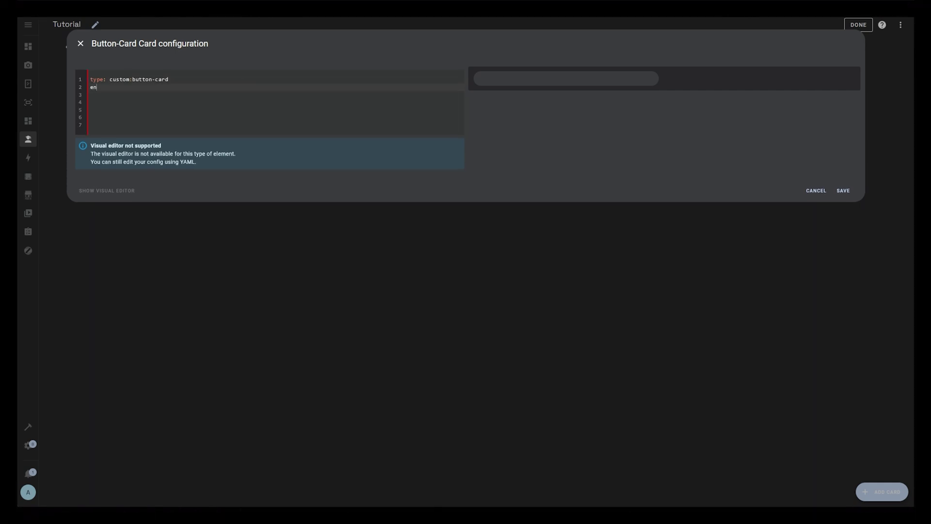
pyautogui.write('tity: media_player.stue_oppe')
pyautogui.press('Return')
pyautogui.write('show_icon: true ')
pyautogui.write('icon: mdi:speaker')
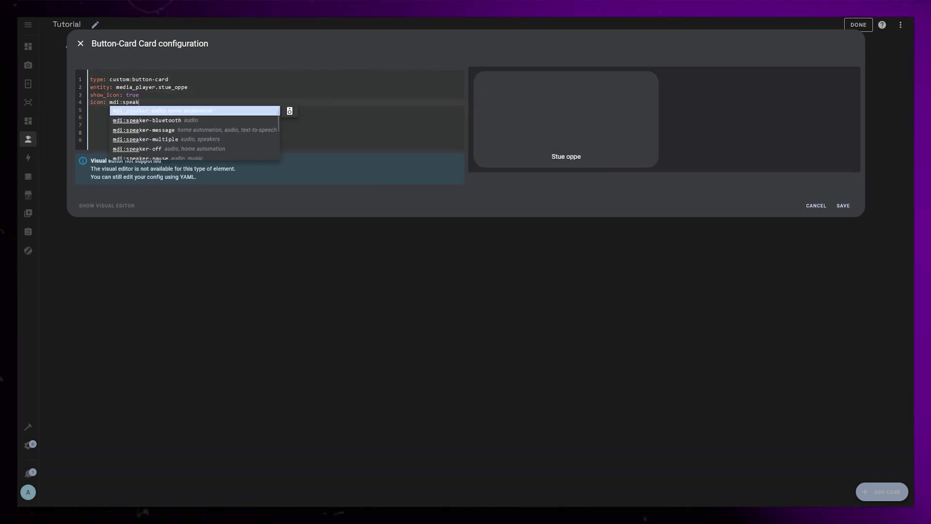
pyautogui.press('Return')
pyautogui.write('name: Sonos upstairs')
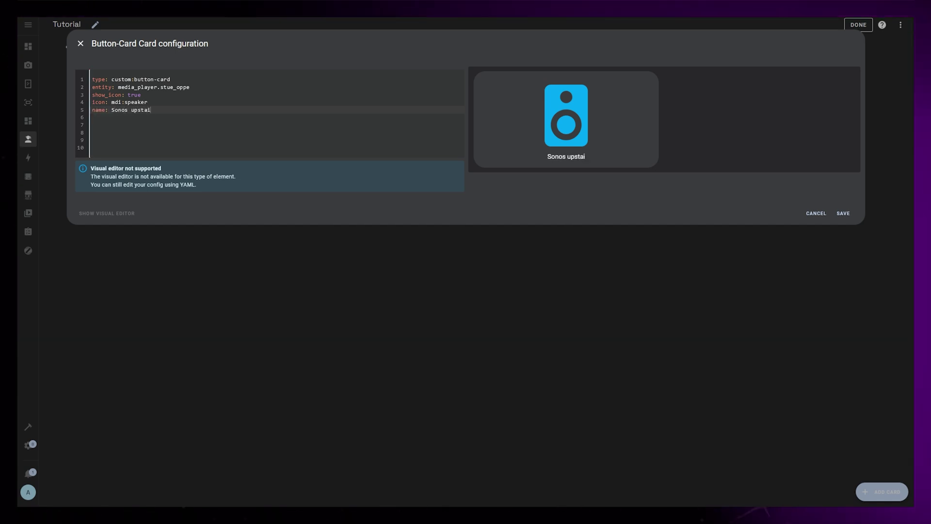
pyautogui.press('Return')
pyautogui.press('Return')
pyautogui.write('custom_fields:')
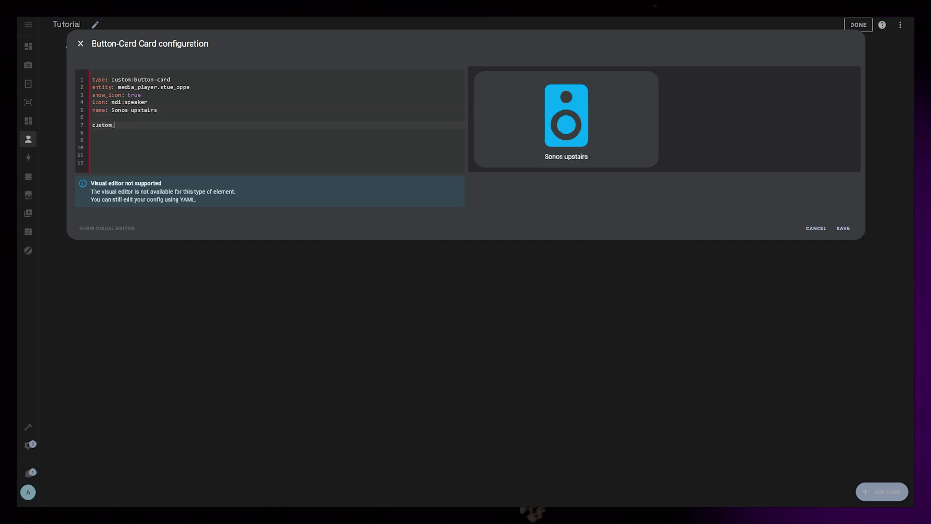
pyautogui.press('Return')
pyautogui.write('state: Turned off')
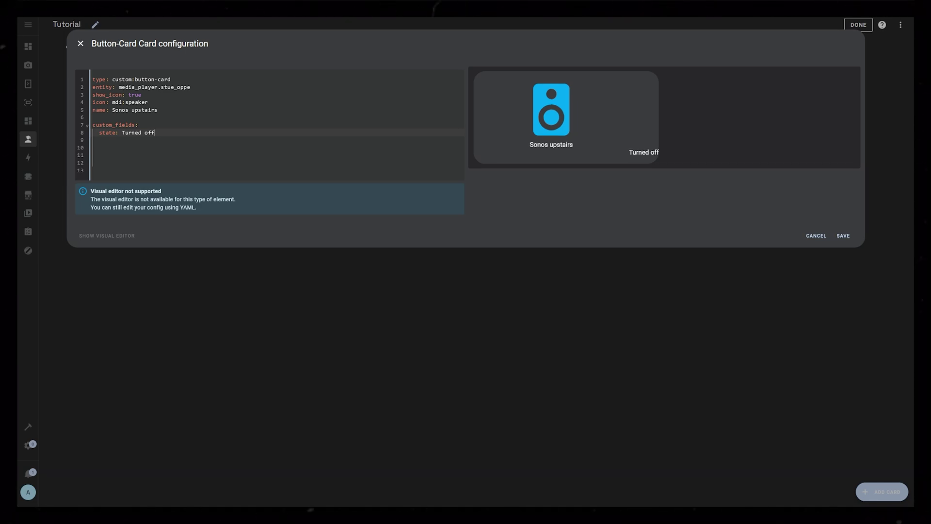
pyautogui.press('Return')
pyautogui.press('Return')
# - Add a state list whose playing rule overrides the state custom field with its own text
pyautogui.press('BackSpace')
pyautogui.write('state:')
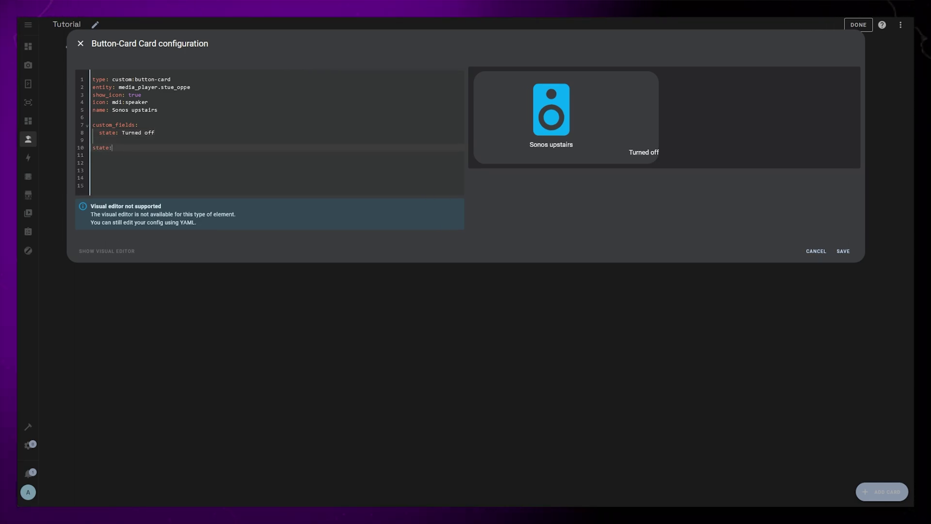
pyautogui.press('Return')
pyautogui.write('- value: playing')
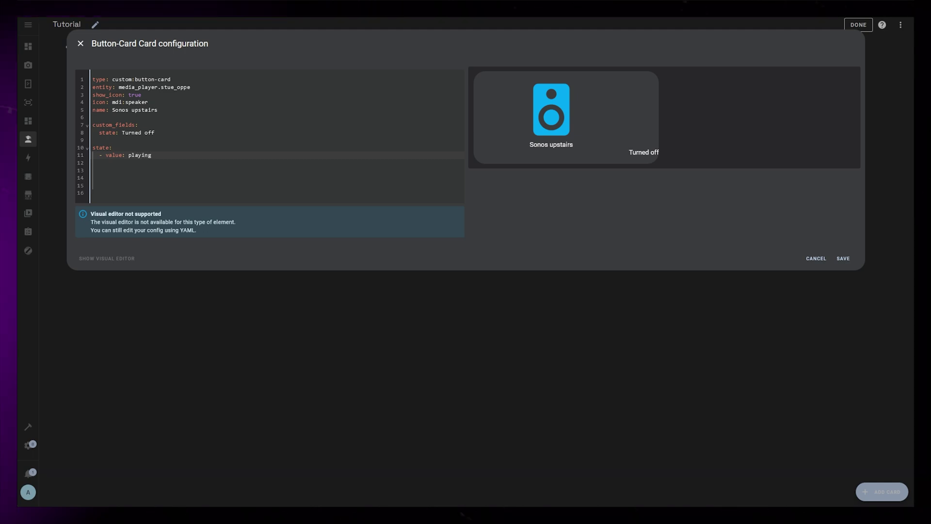
pyautogui.press('Return')
pyautogui.write('custom_fields:   state: Turned off')
pyautogui.moveTo(167, 171); pyautogui.dragTo(93, 156)
pyautogui.write('Turned on')
# - Duplicate the rule for paused showing 'Paused', and make playing's field a multi-line value
pyautogui.hotkey('ctrl', 'c')
pyautogui.click(92, 178)
pyautogui.hotkey('ctrl', 'v')
pyautogui.doubleClick(140, 178)
pyautogui.write('paused')
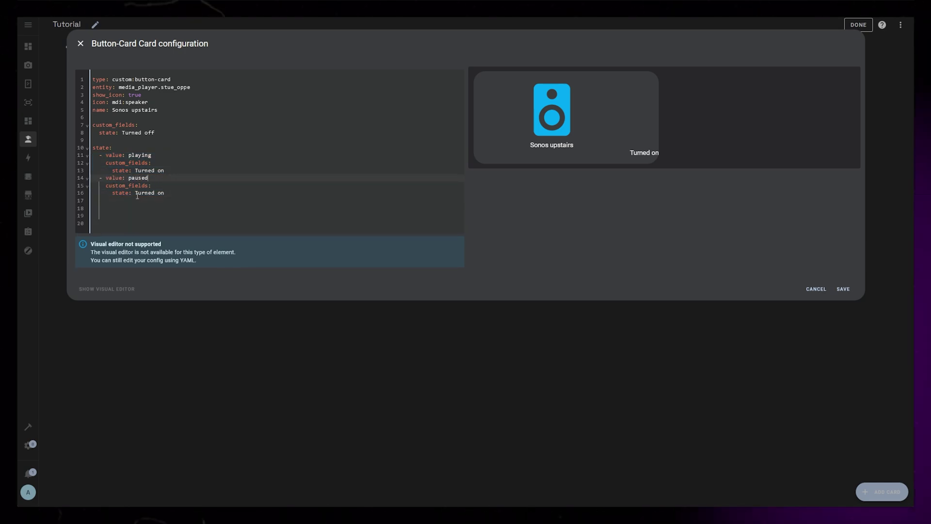
pyautogui.moveTo(135, 193); pyautogui.dragTo(170, 171)
pyautogui.write('Paused')
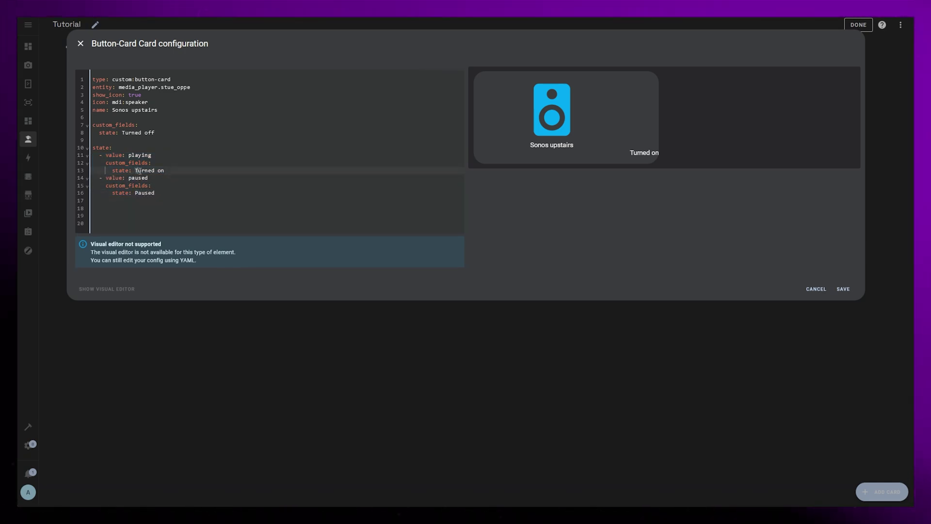
pyautogui.write('Playing')
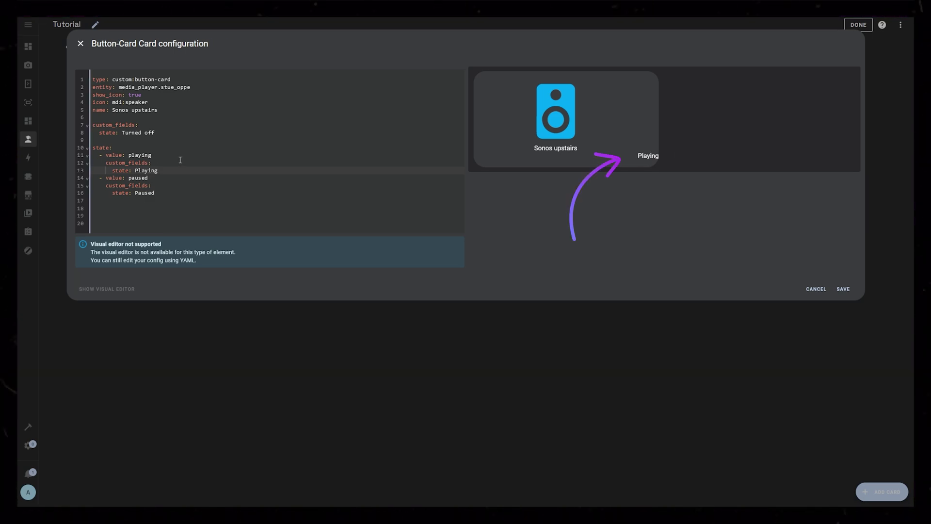
pyautogui.doubleClick(137, 171)
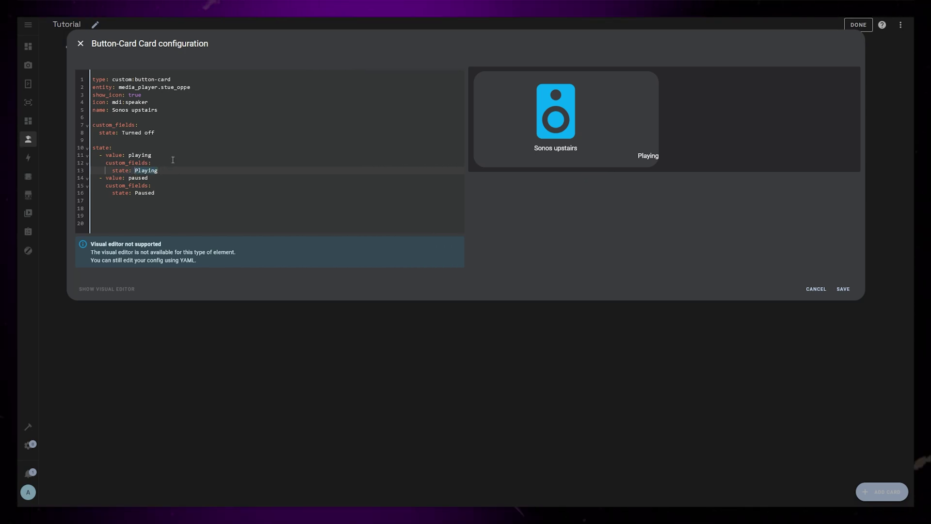
pyautogui.write('|')
pyautogui.press('Return')
pyautogui.press('Return')
pyautogui.press('Return')
# - Make the playing field a template returning media_artist + ' - ' + media_title, using attribute names from Developer tools States
pyautogui.write('|')
pyautogui.press('Return')
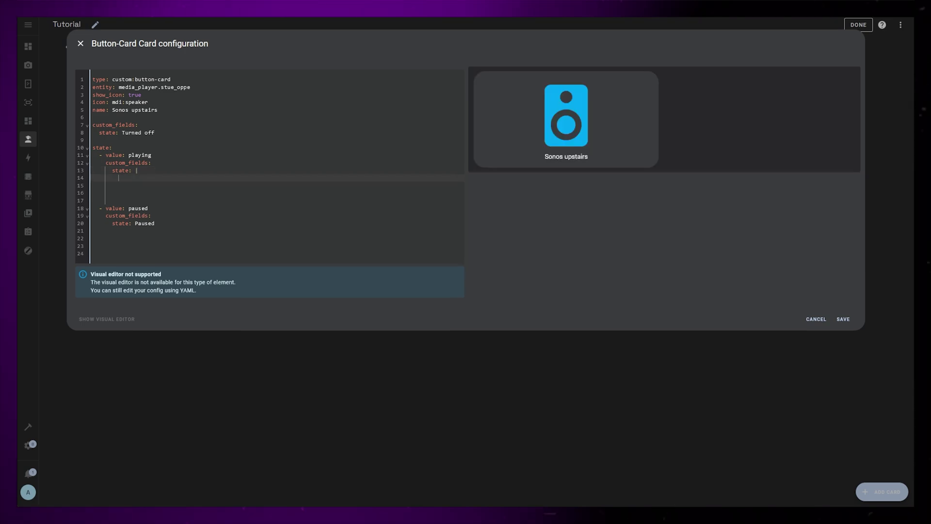
pyautogui.write('[[[ return ]]]')
pyautogui.write('entity.attributes.')
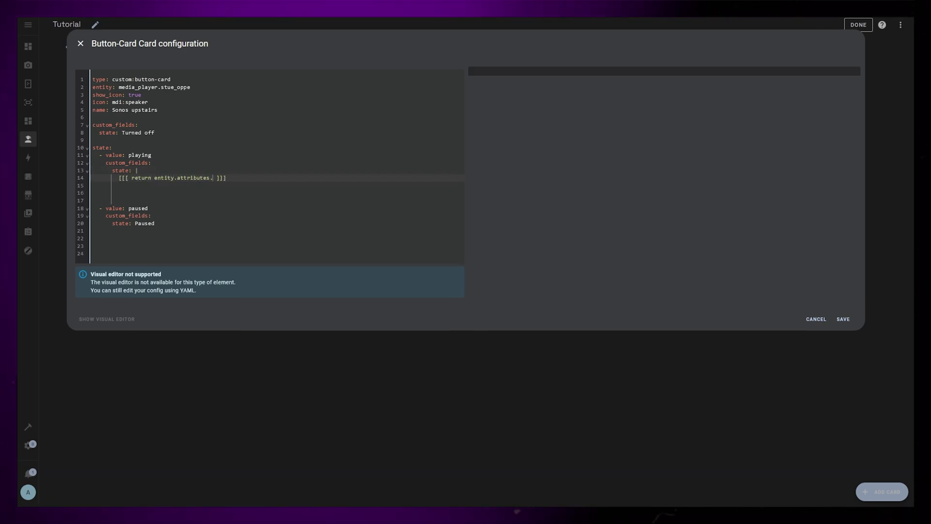
pyautogui.moveTo(118, 87); pyautogui.dragTo(190, 87)
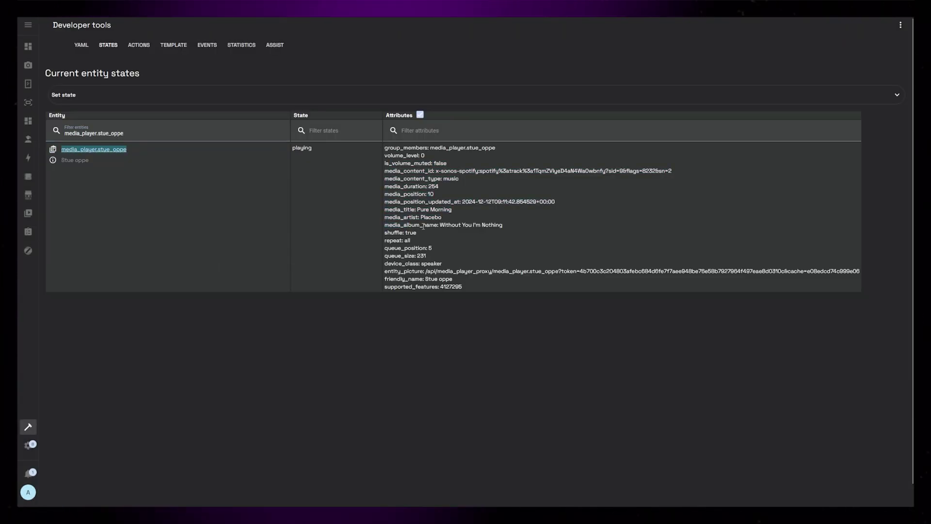
pyautogui.doubleClick(416, 217)
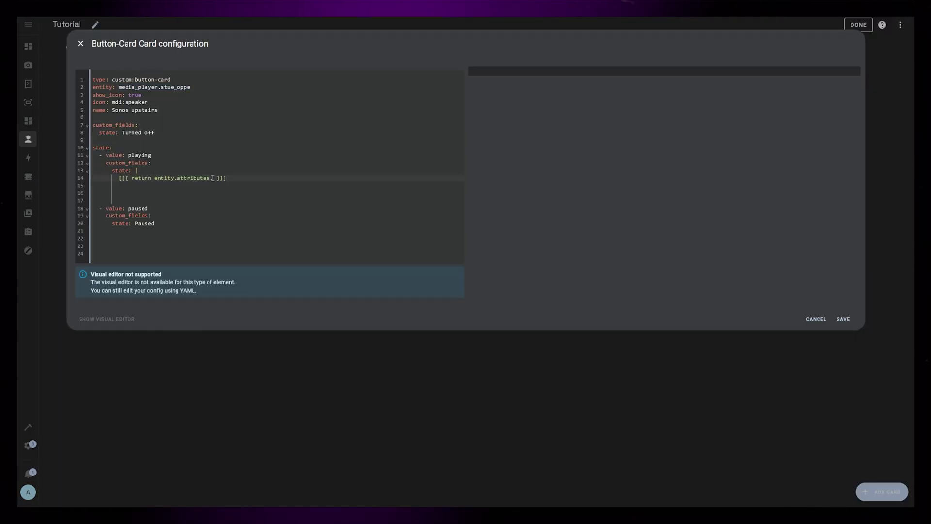
pyautogui.hotkey('ctrl', 'v')
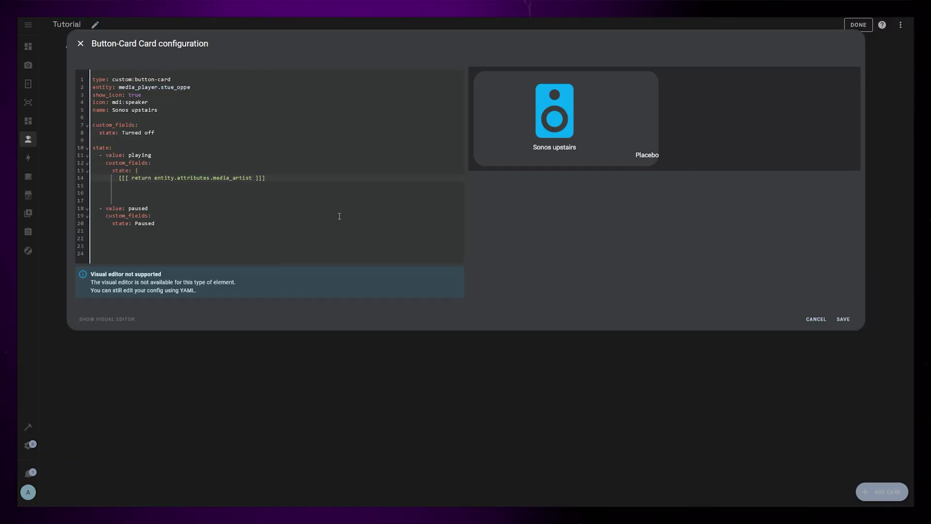
pyautogui.write("+ ' - '")
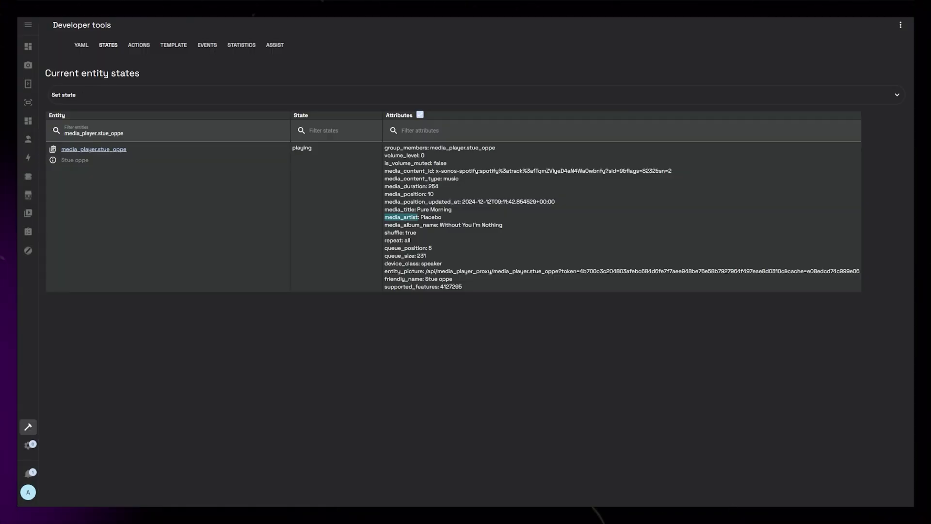
pyautogui.doubleClick(400, 209)
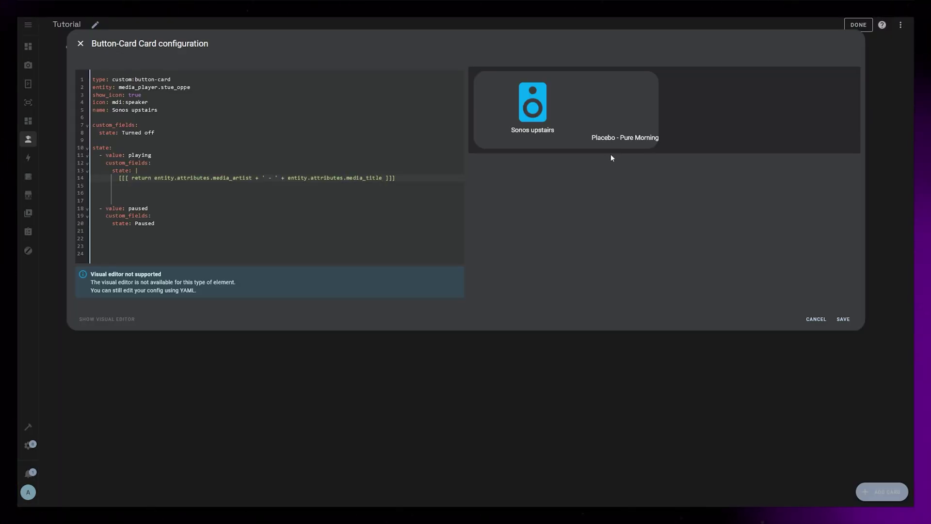
# - Give the paused rule the artist – title template followed by ' (paused)'
pyautogui.press('BackSpace')
pyautogui.press('BackSpace')
pyautogui.press('BackSpace')
pyautogui.press('BackSpace')
pyautogui.press('BackSpace')
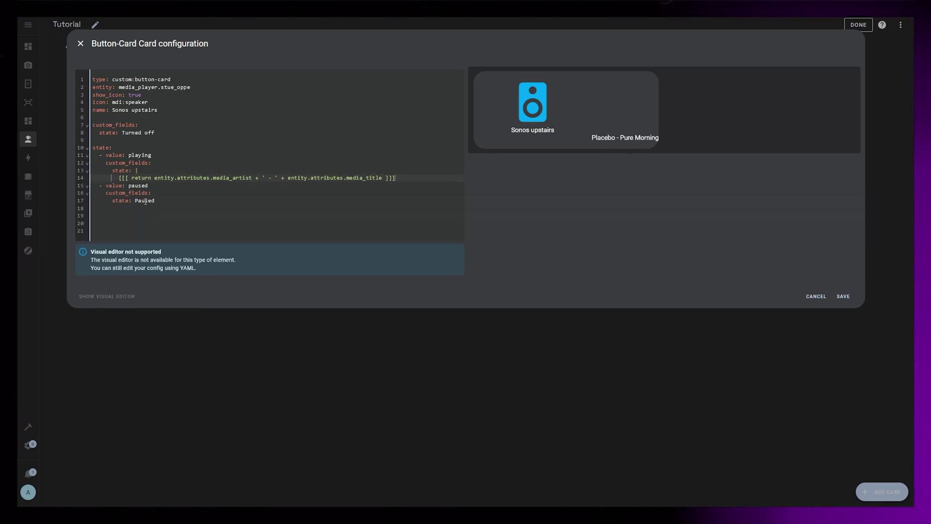
pyautogui.click(72, 199)
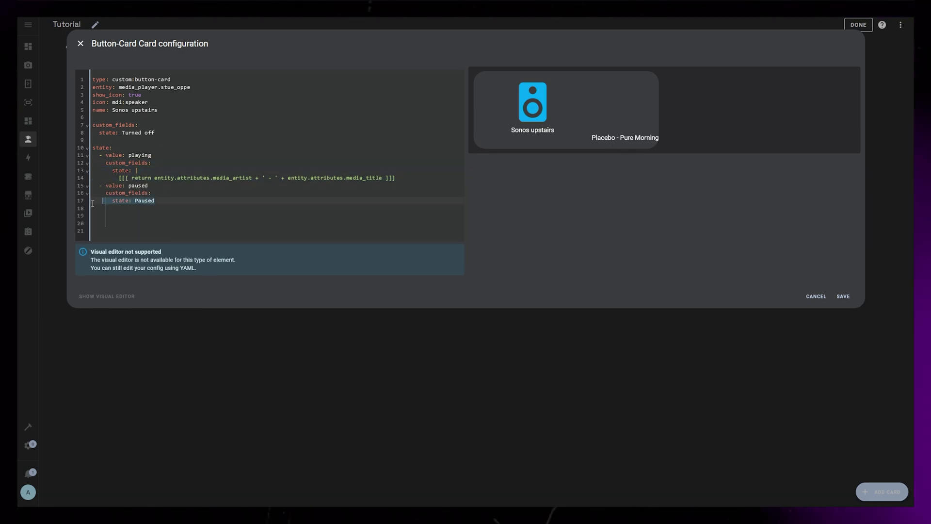
pyautogui.hotkey('ctrl', 'v')
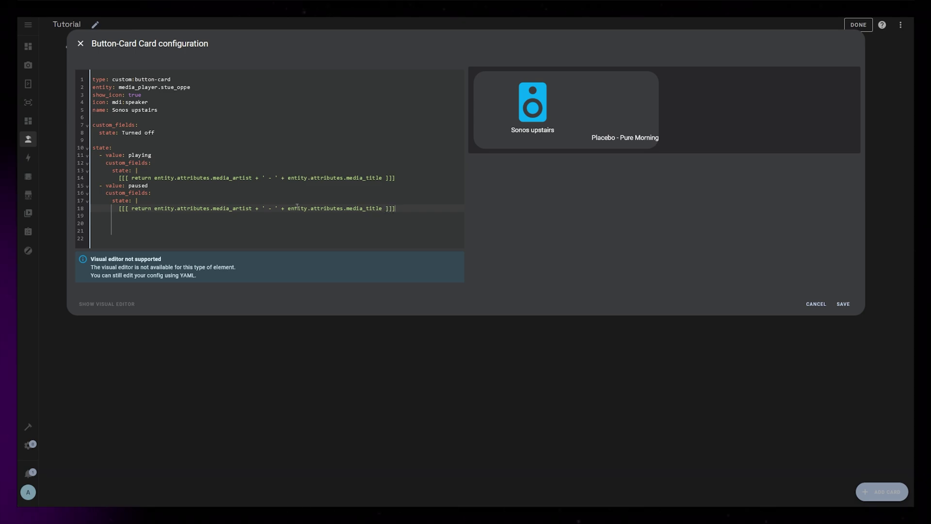
pyautogui.click(385, 208)
pyautogui.write("+ ' | '")
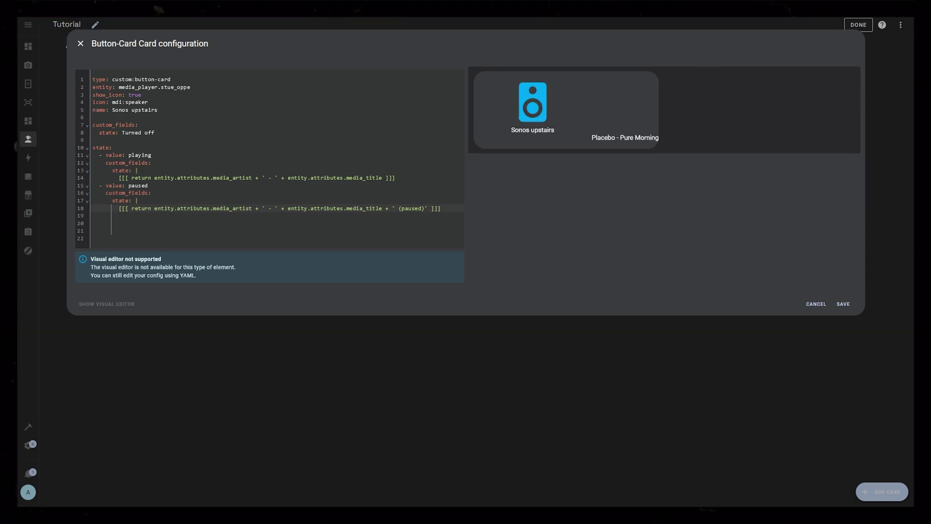
# - Add show_entity_picture: true below the name so the album art replaces the icon
pyautogui.click(257, 166)
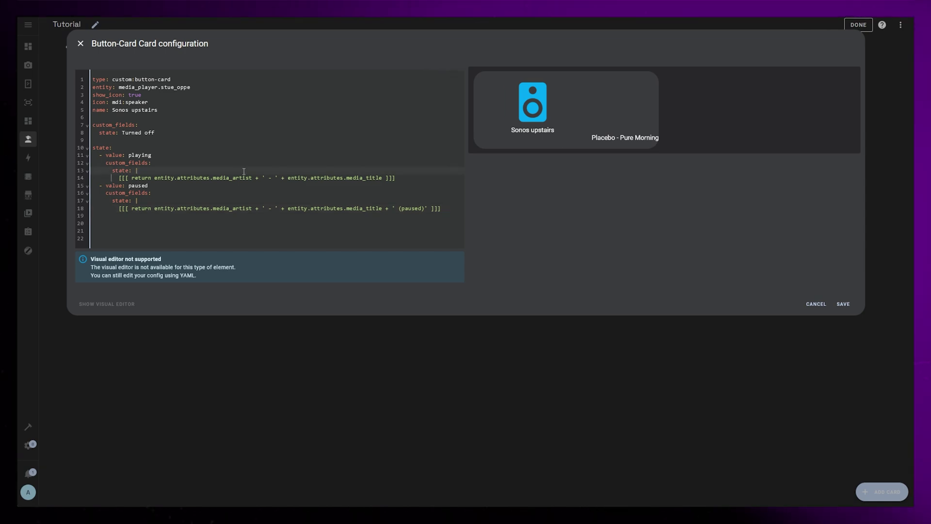
pyautogui.press('Return')
pyautogui.press('Return')
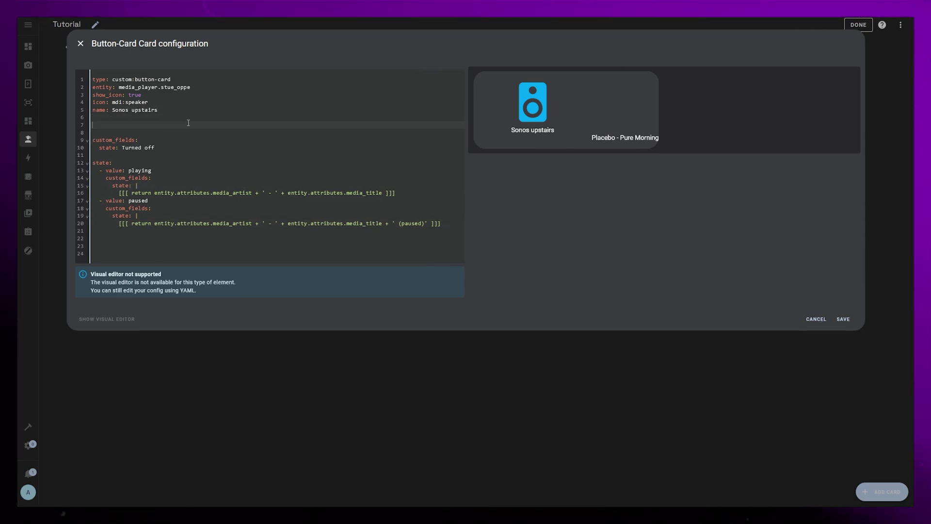
pyautogui.write('show_en')
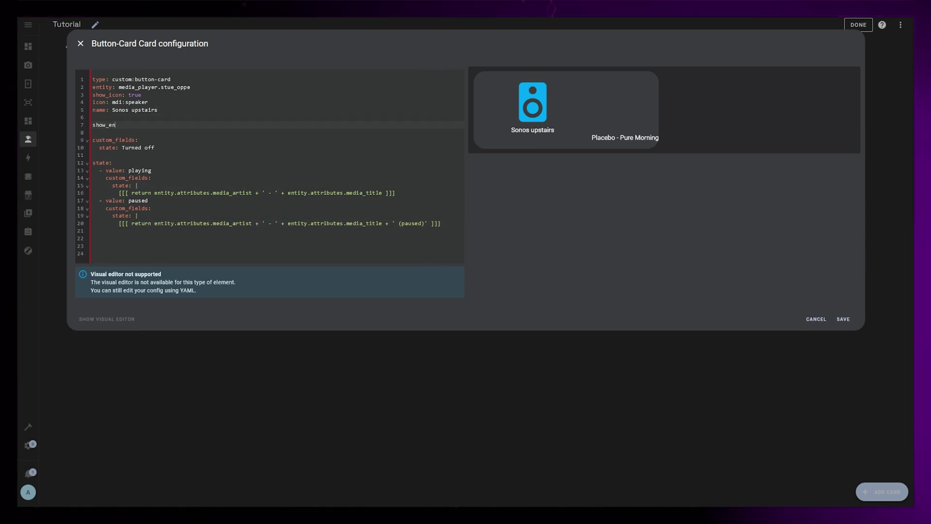
pyautogui.write('tity_picture')
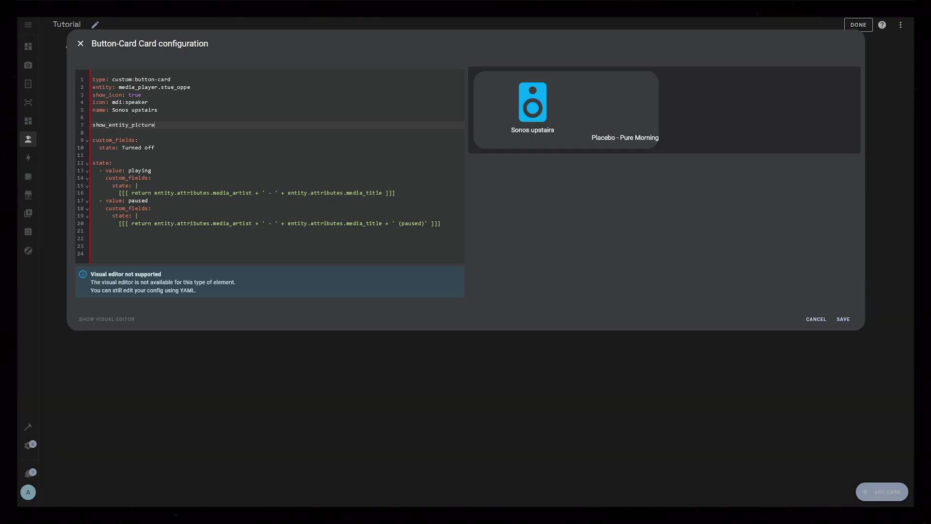
pyautogui.write(': true')
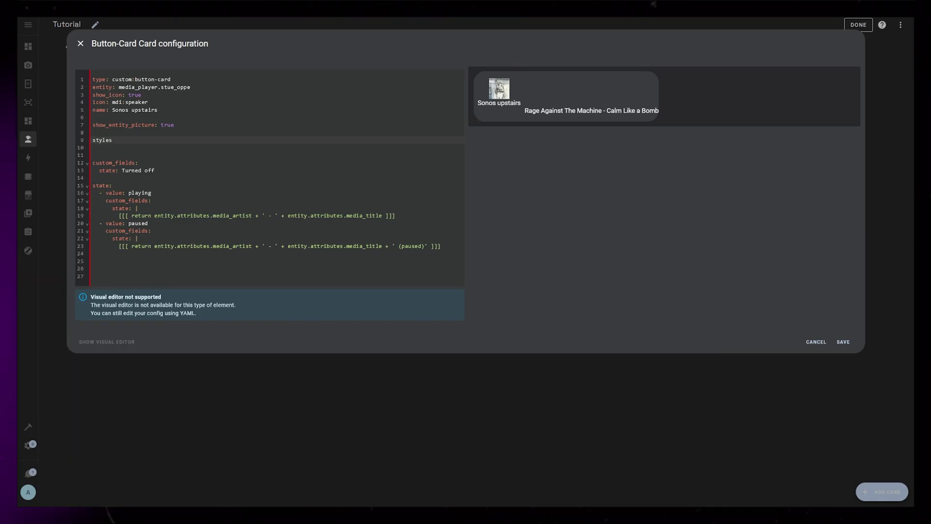
# - Add styles sections for grid, card, name and custom_field state
pyautogui.press('Return')
pyautogui.write('grid:')
pyautogui.press('Return')
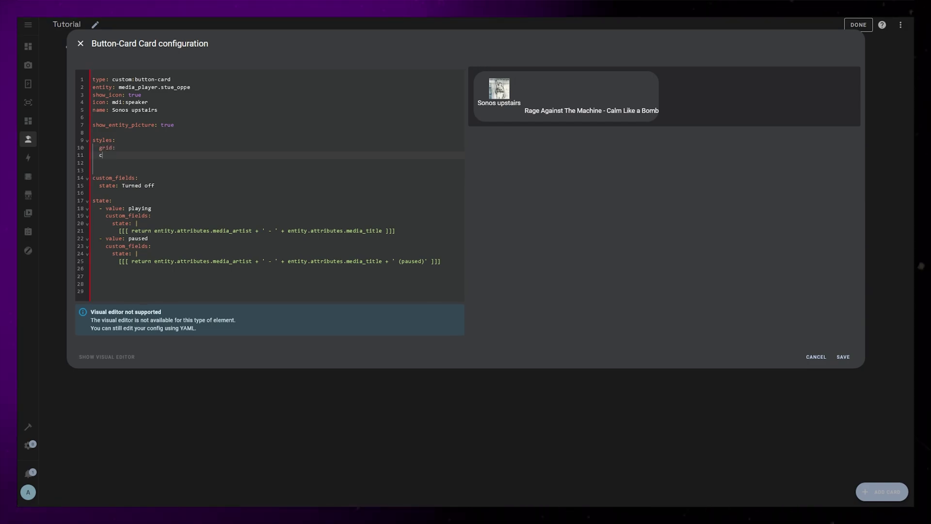
pyautogui.write('card:')
pyautogui.press('Return')
pyautogui.write('name:')
pyautogui.press('Return')
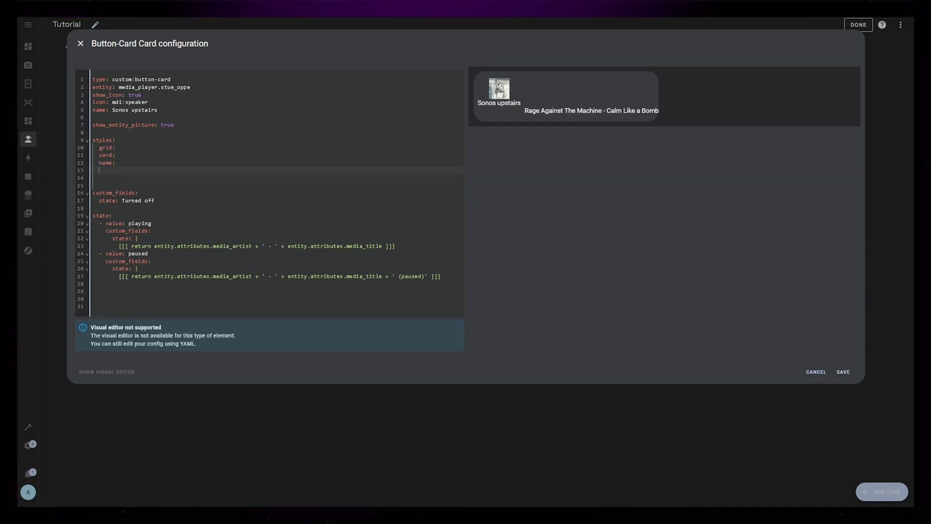
pyautogui.write('custom_field:')
pyautogui.press('Return')
pyautogui.write('state')
# - Set the grid to areas '"i state" "i n"' and columns 76px 1fr
pyautogui.click(158, 148)
pyautogui.press('Return')
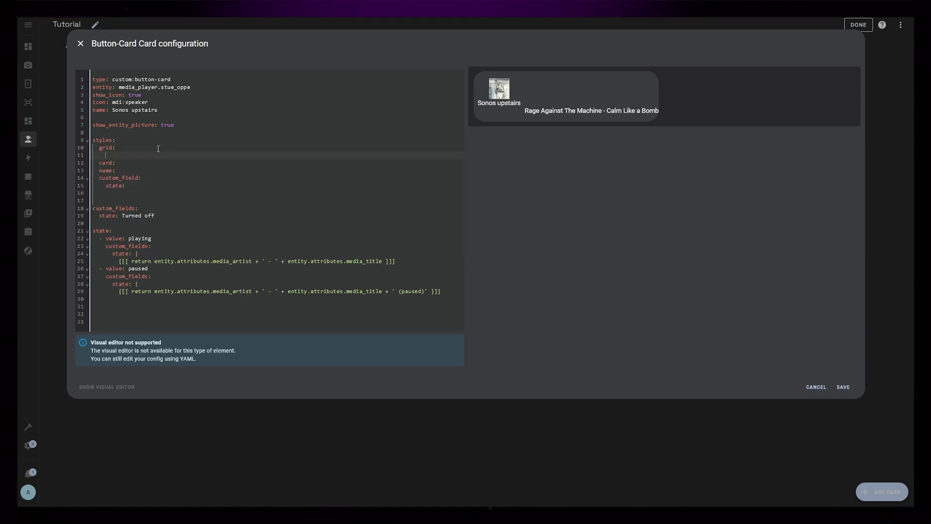
pyautogui.write('- grid-template-areas: ')
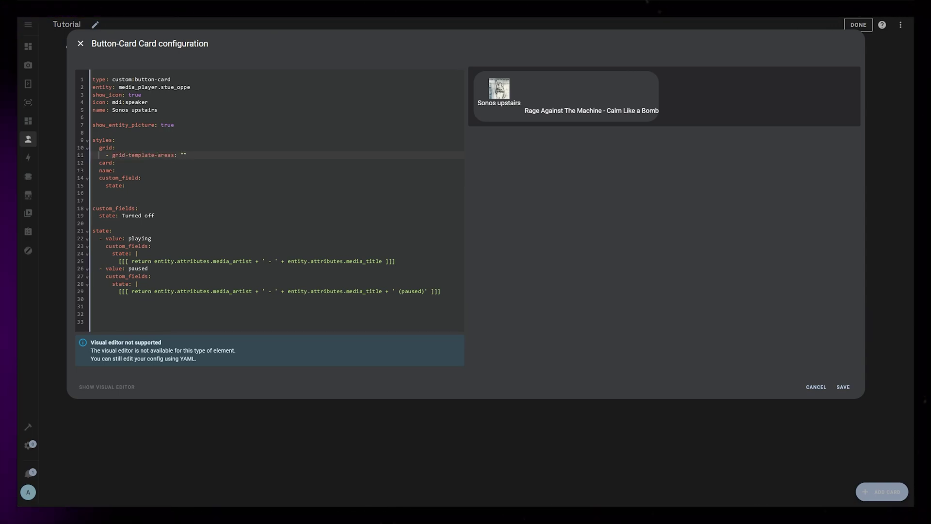
pyautogui.write('"i state"')
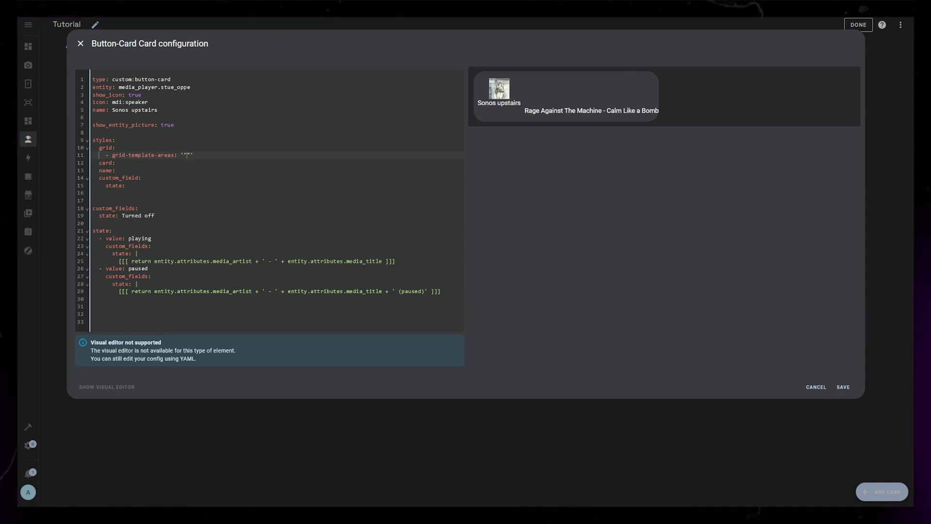
pyautogui.write('" "i n')
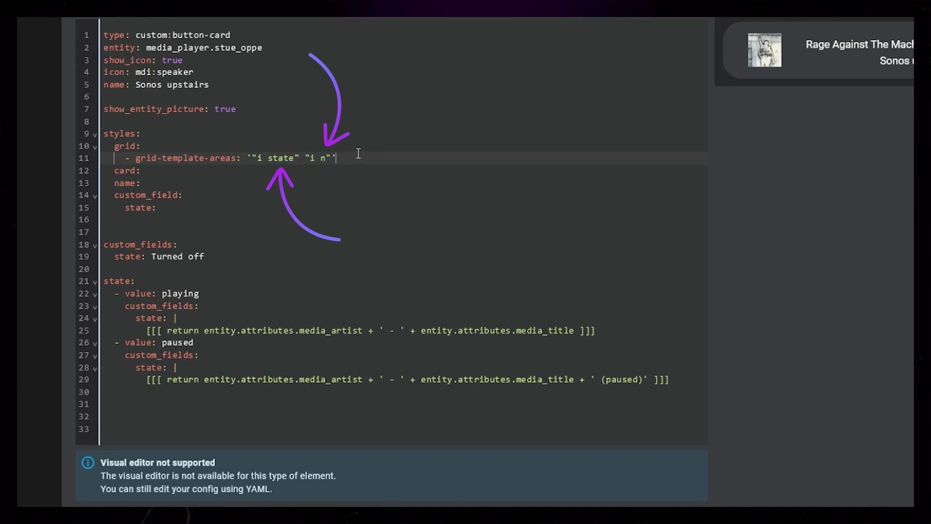
pyautogui.press('Return')
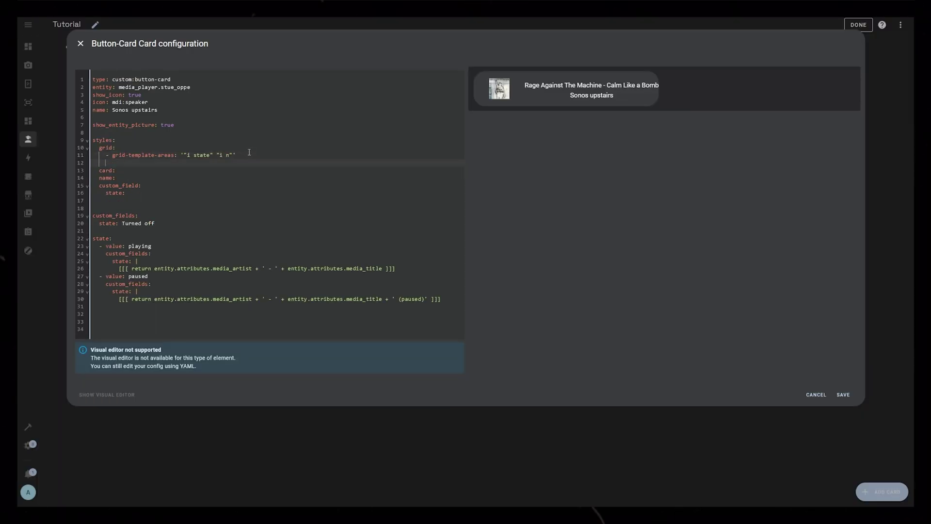
pyautogui.write('- grid-template-columns: 76px 1fr')
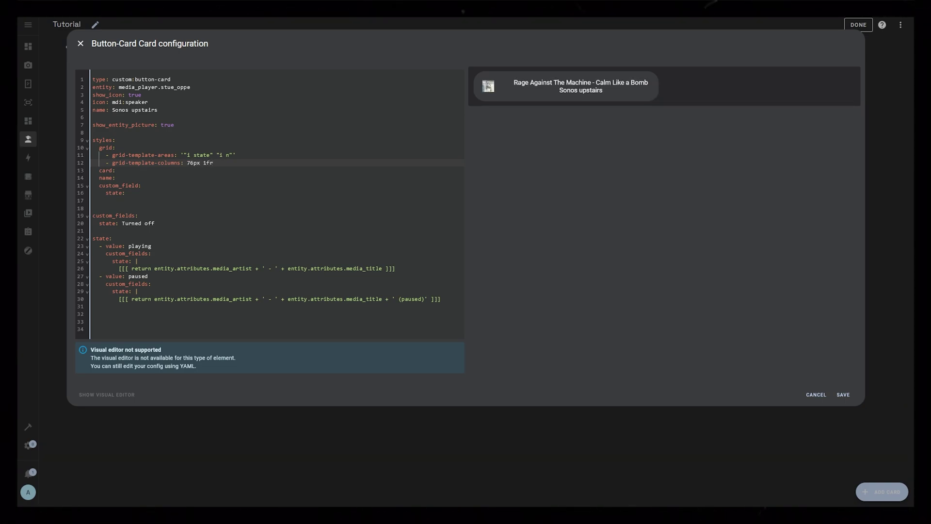
pyautogui.press('Return')
# - Style the card with height 66px, border-radius 33px and padding 4px
pyautogui.write('- height')
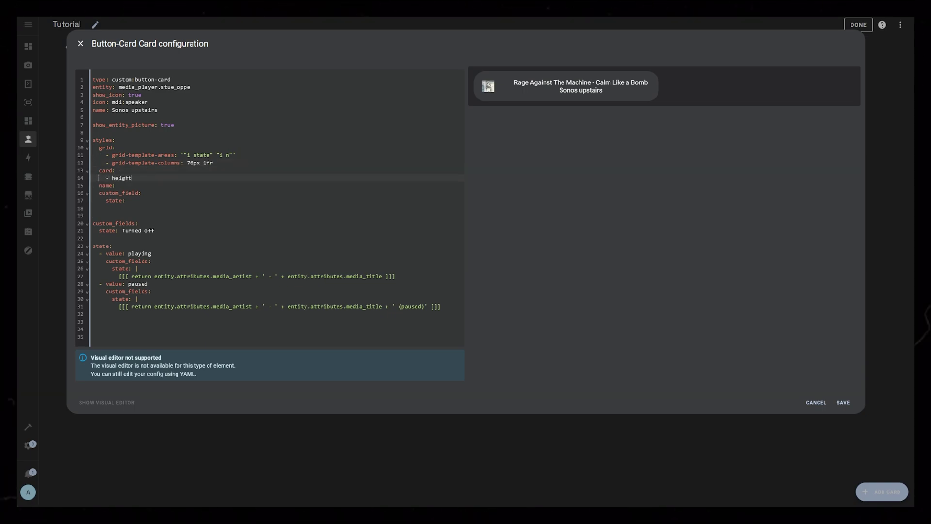
pyautogui.write(': 66px')
pyautogui.press('Return')
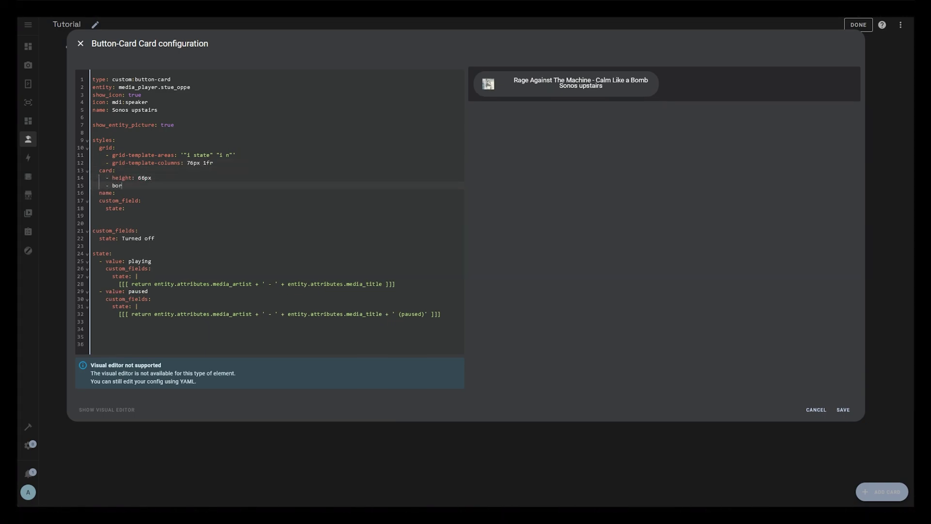
pyautogui.write('- border-radius: 50')
pyautogui.press('Return')
pyautogui.write('- padding')
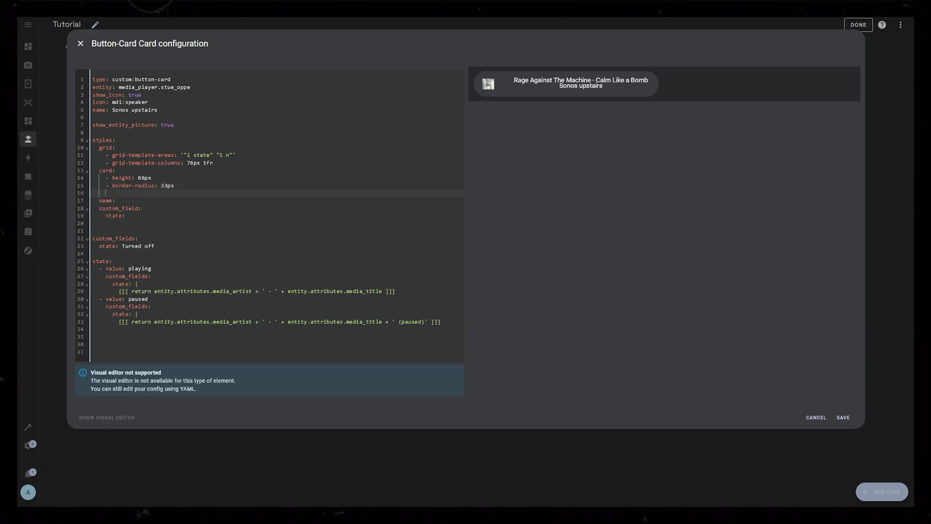
pyautogui.write(': 4p')
pyautogui.write('x')
pyautogui.press('Return')
pyautogui.press('BackSpace')
pyautogui.press('BackSpace')
pyautogui.write('entity')
pyautogui.press('Return')
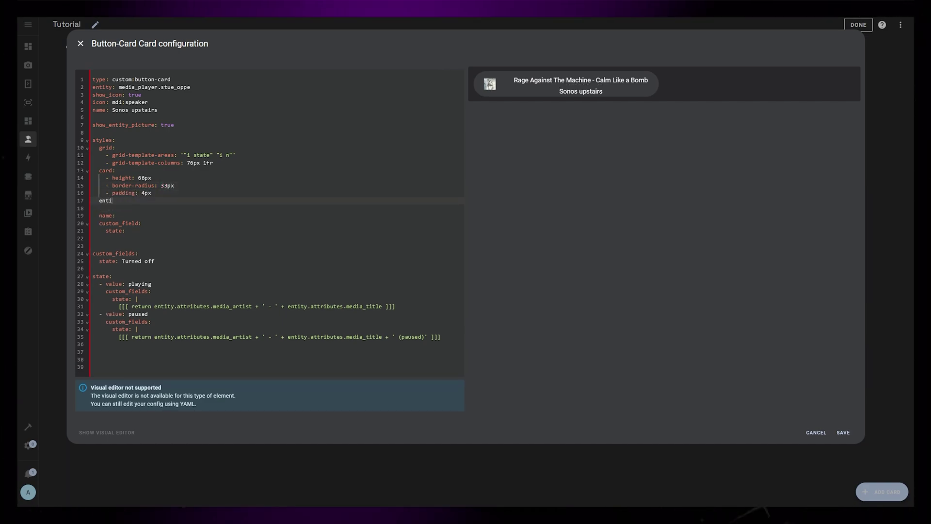
# - Give the entity_picture style a width of 100%
pyautogui.write('_picture:')
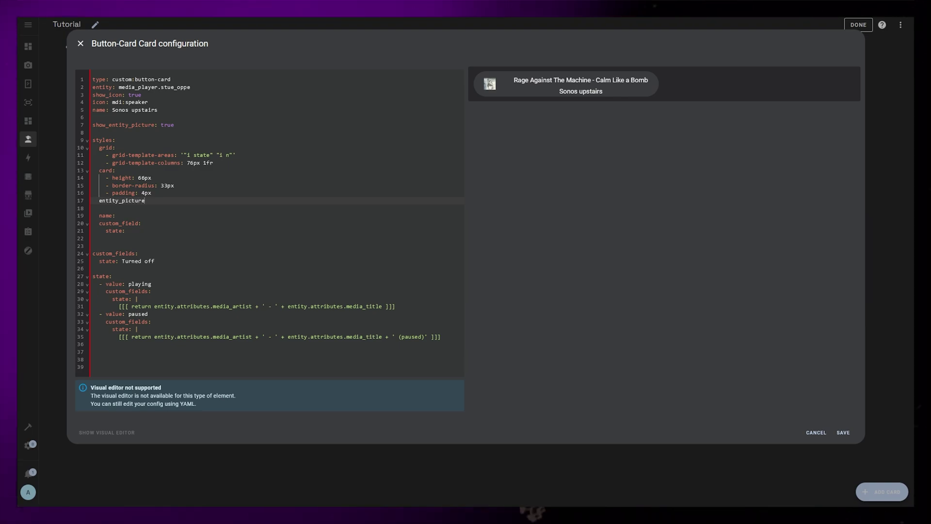
pyautogui.press('Return')
pyautogui.write('- width: 100%')
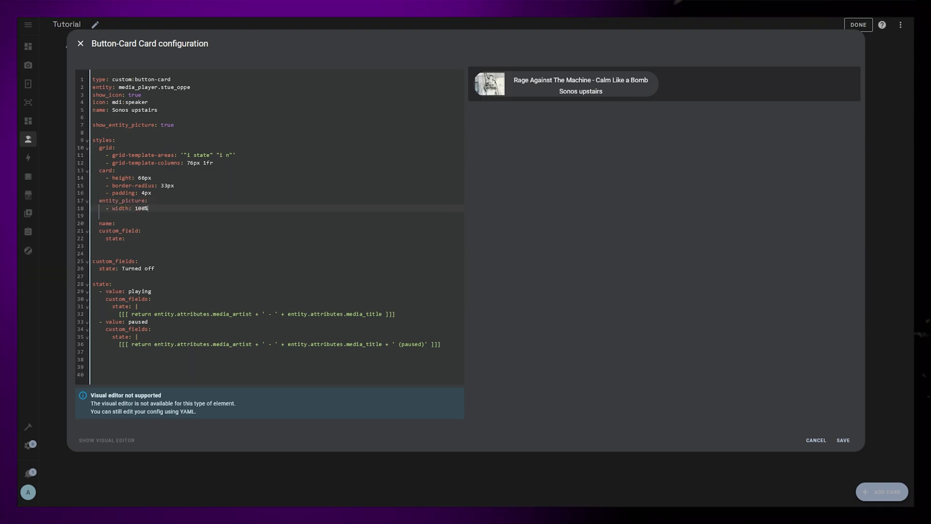
pyautogui.press('Return')
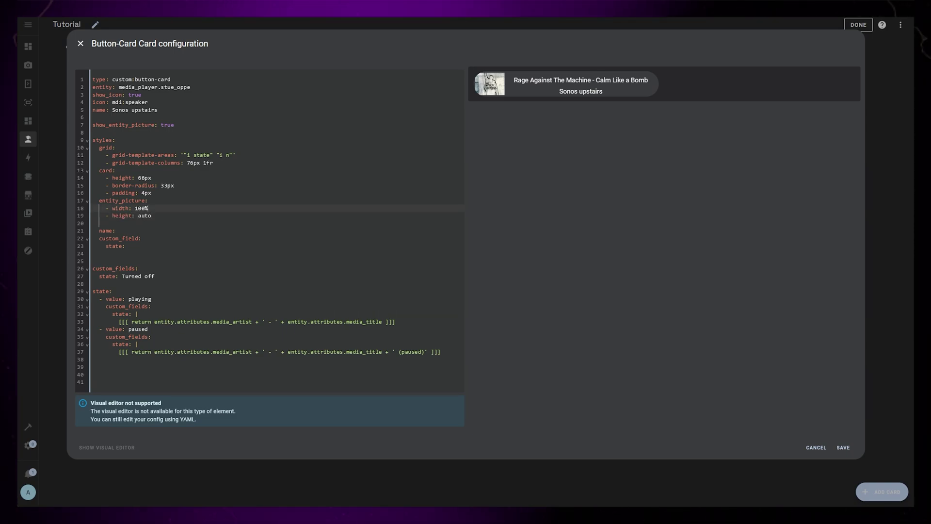
# - Add an img_cell style block with 30px width and height and 14px padding
pyautogui.press('Up')
pyautogui.press('Home')
pyautogui.press('Return')
pyautogui.press('Up')
pyautogui.write('img_cell:')
pyautogui.press('Return')
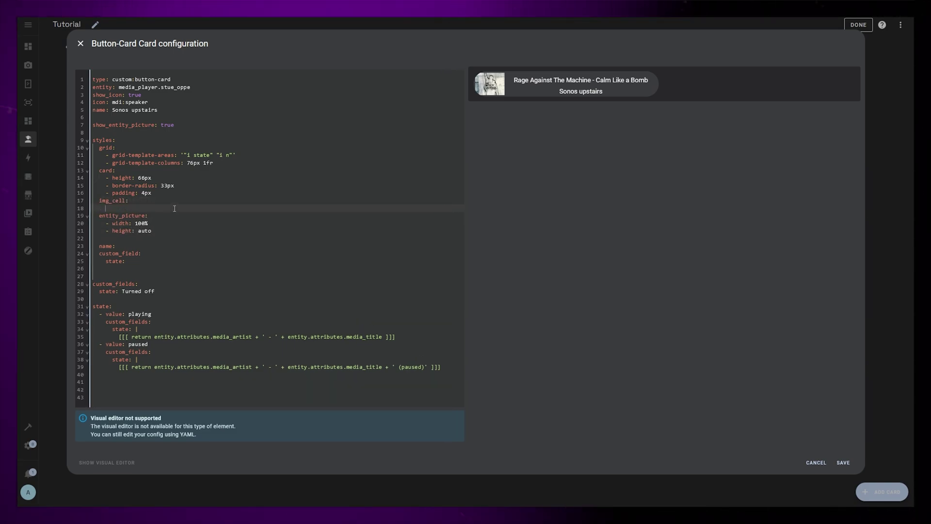
pyautogui.press('Return')
pyautogui.write('- width: 30px')
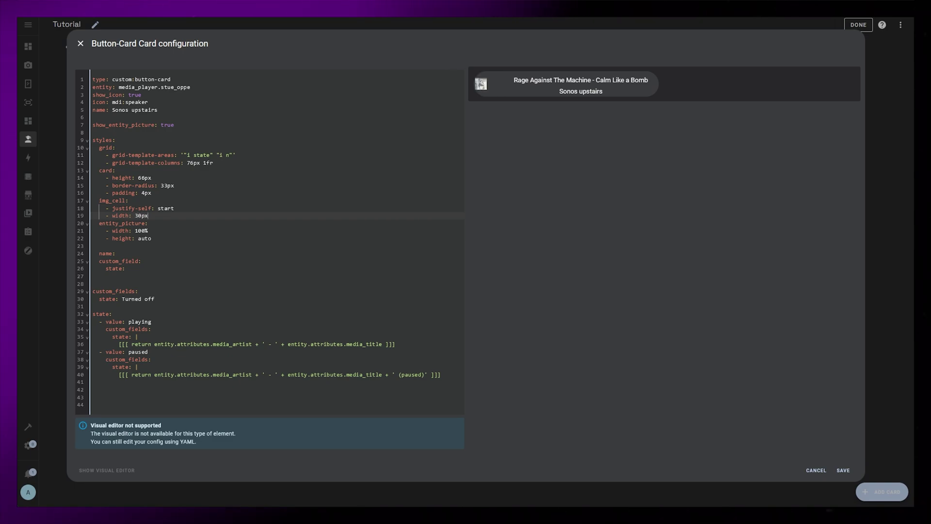
pyautogui.press('Return')
pyautogui.write('- height')
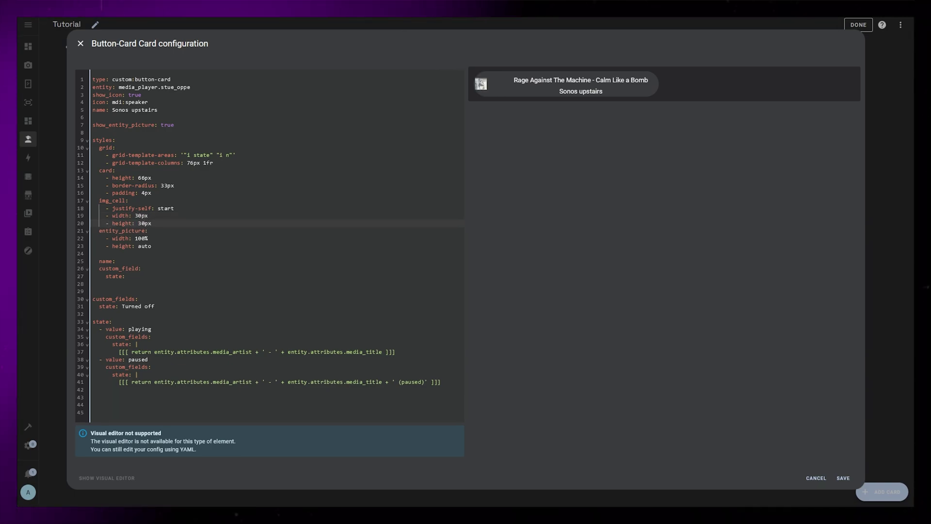
pyautogui.write(': 30px')
pyautogui.press('Return')
pyautogui.write('- padding: 14p')
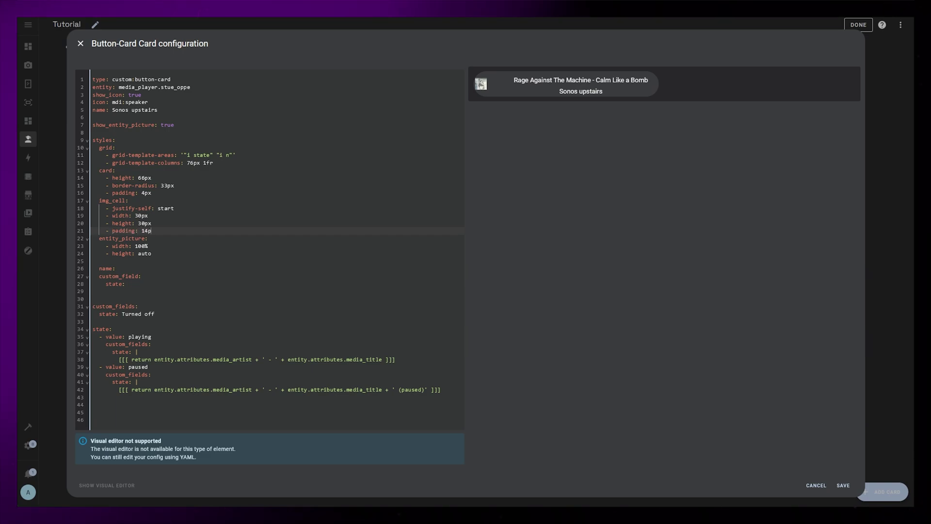
pyautogui.write('x')
pyautogui.press('Return')
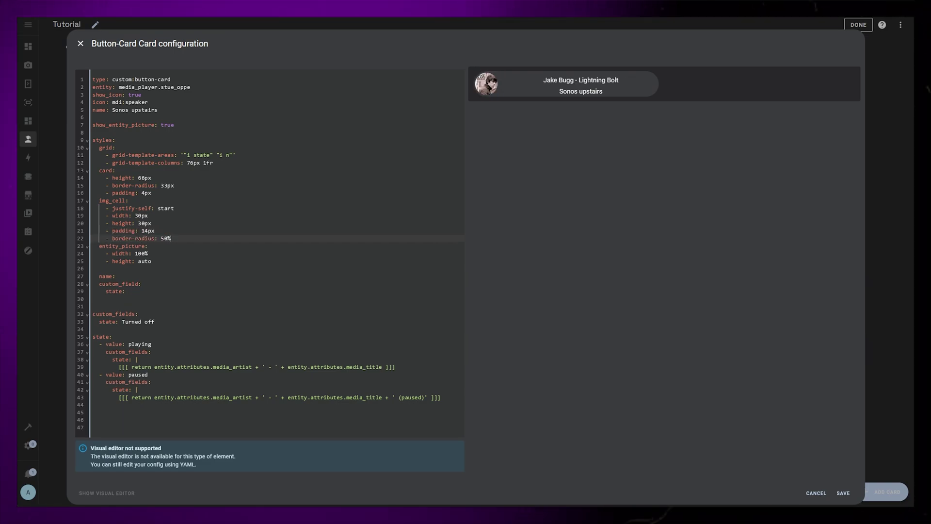
# - Resize img_cell to 60px width and height and remove its padding line
pyautogui.press('Delete')
pyautogui.write('6')
pyautogui.press('Down')
pyautogui.press('Delete')
pyautogui.write('6')
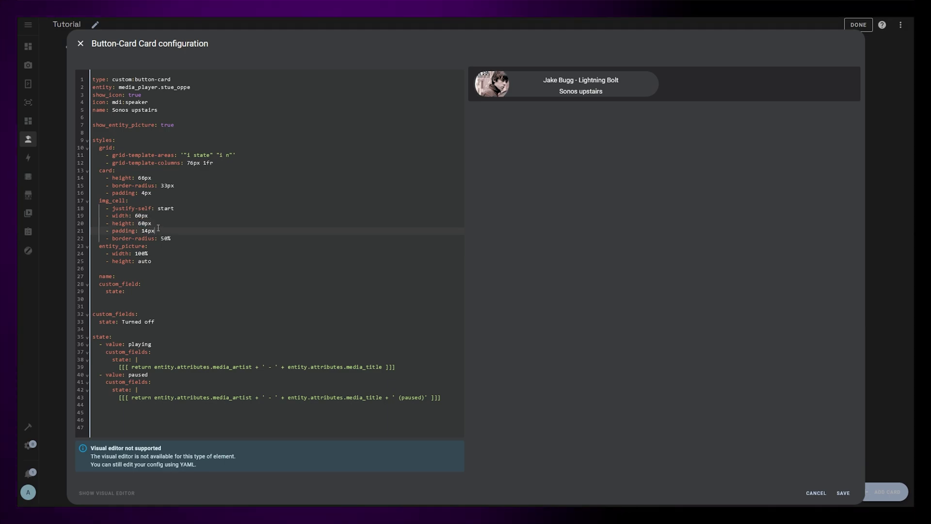
pyautogui.hotkey('ctrl', 'shift', 'k')
pyautogui.press('Down')
pyautogui.press('Down')
pyautogui.press('Down')
pyautogui.press('Down')
pyautogui.press('Down')
pyautogui.hotkey('alt', 'Up')
# - Style the name with justify-self start, font-size 14px and opacity 0.7
pyautogui.press('End')
pyautogui.press('Return')
pyautogui.press('Return')
pyautogui.click(144, 270)
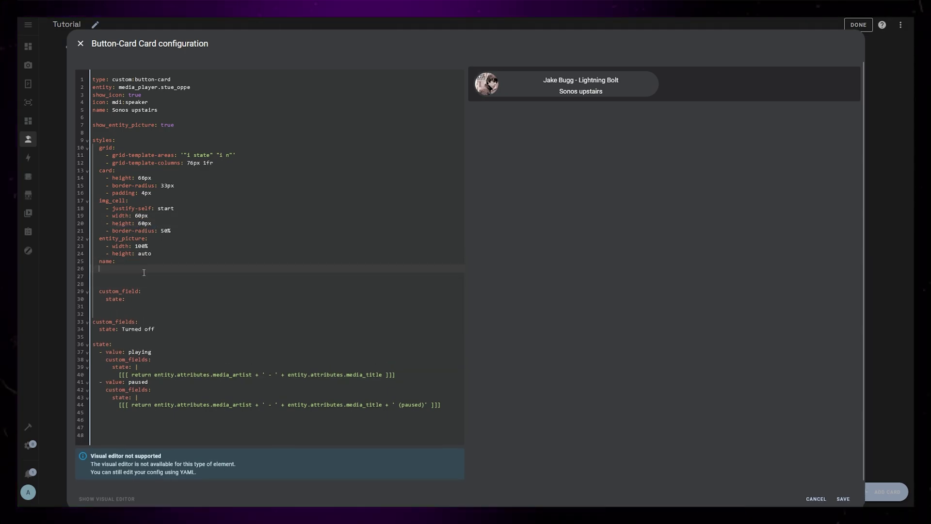
pyautogui.write('- justify-self: start')
pyautogui.press('Return')
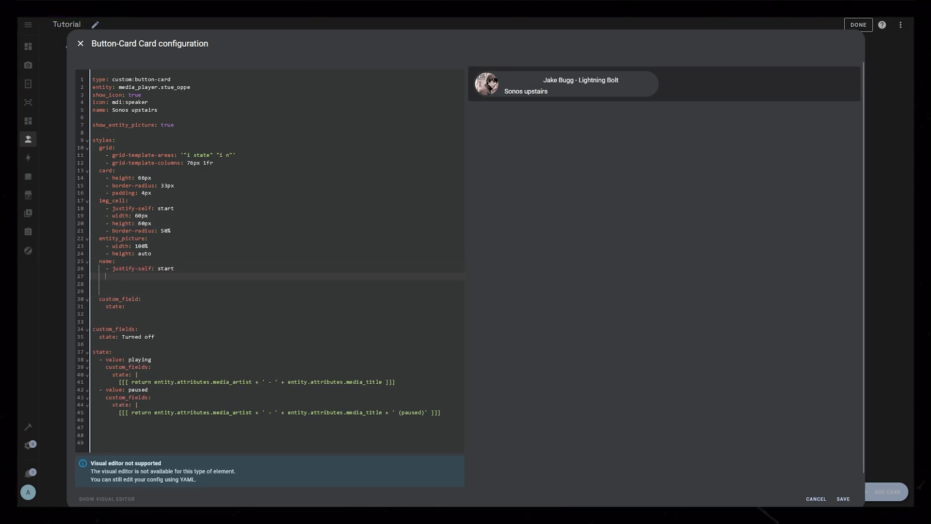
pyautogui.write('- font-size: 14px')
pyautogui.press('Return')
pyautogui.write('- opacity:')
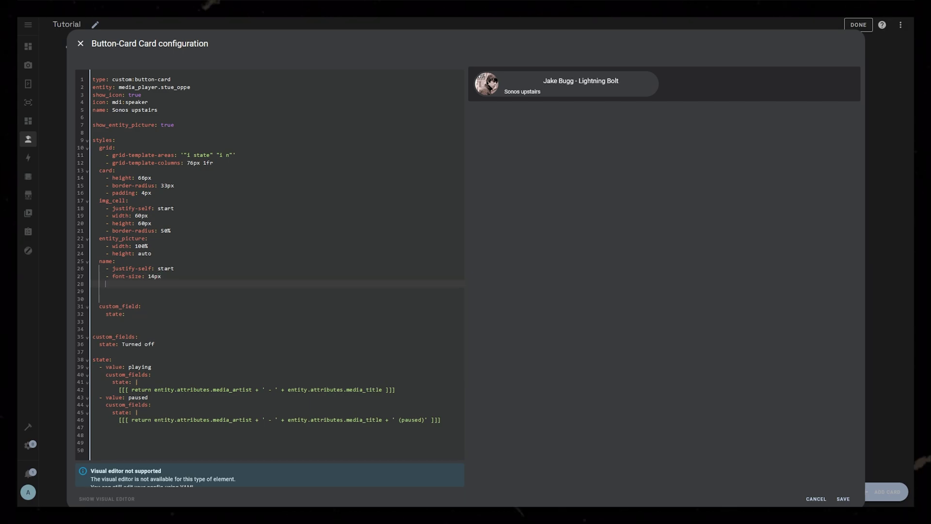
pyautogui.write(' 0.7')
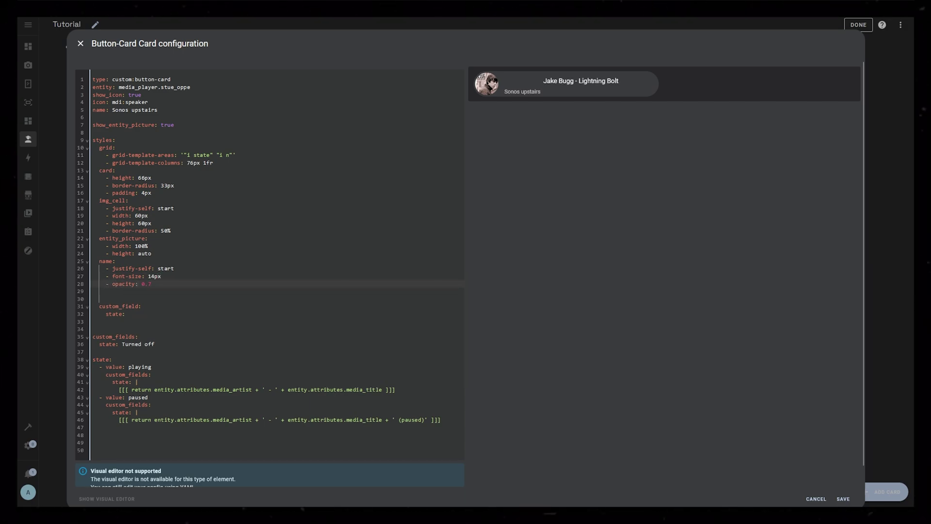
pyautogui.press('Delete')
# - Fix the custom_fields key and style the state field: justify-self start, 16px, weight 500
pyautogui.click(127, 306)
pyautogui.press('Return')
pyautogui.write('- justify.-s')
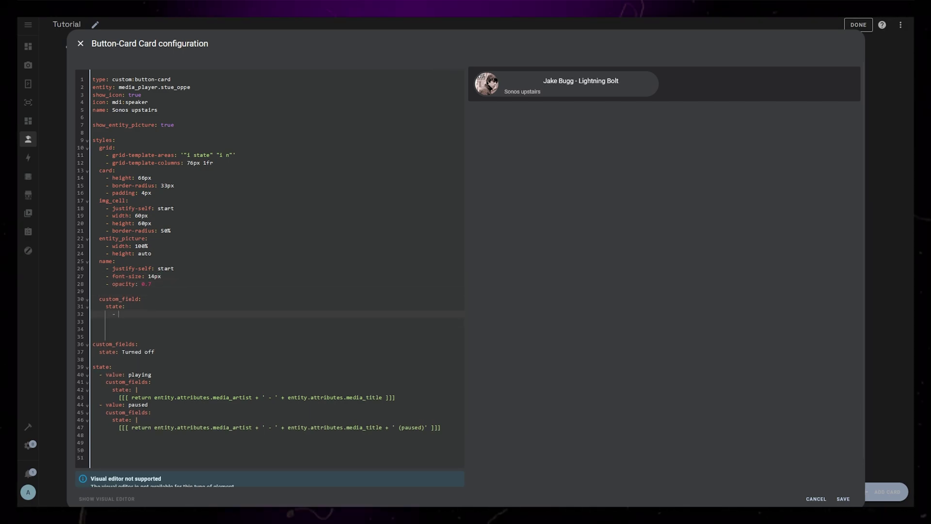
pyautogui.press('BackSpace')
pyautogui.press('BackSpace')
pyautogui.press('BackSpace')
pyautogui.write('-self: start')
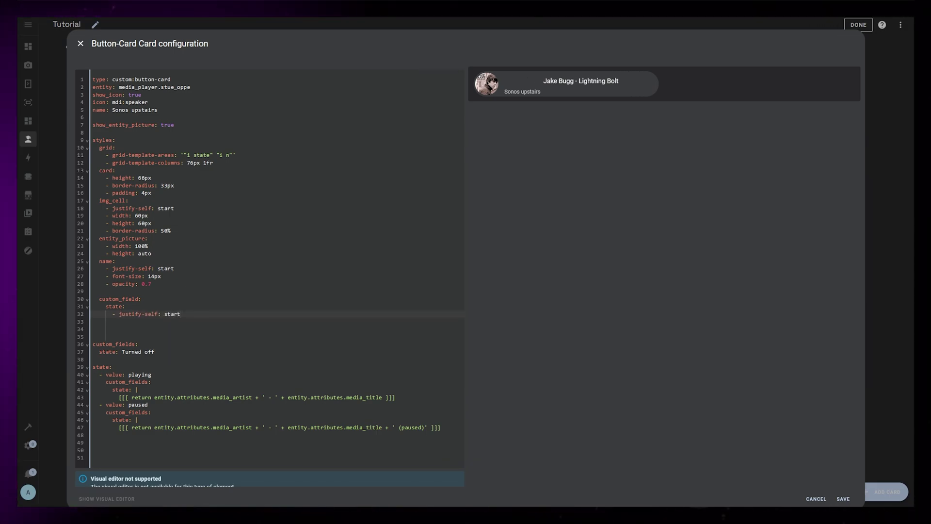
pyautogui.click(141, 298)
pyautogui.write('s')
pyautogui.click(180, 314)
pyautogui.press('Return')
pyautogui.write('- font-size: 16px')
pyautogui.press('Return')
pyautogui.write('- font-weight: 500')
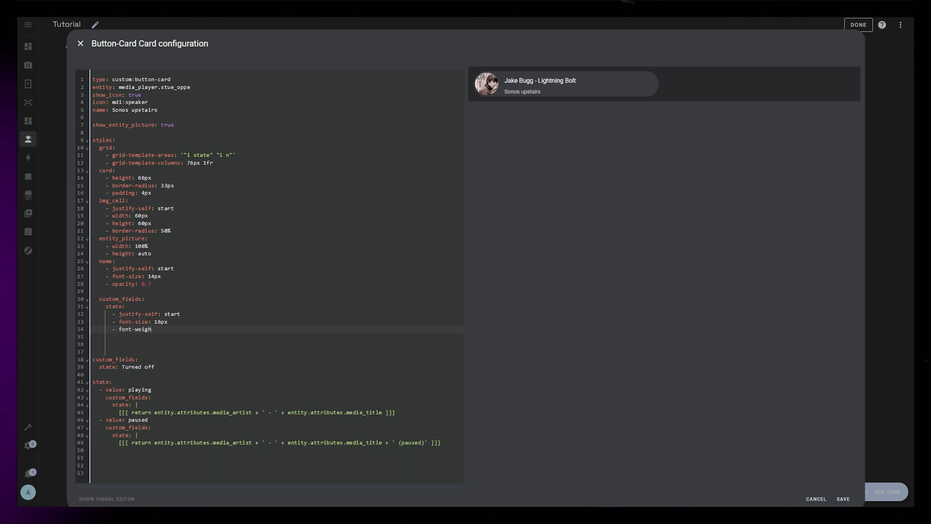
# - Add padding-bottom 8px to the name and padding-top 8px to the state field
pyautogui.click(152, 283)
pyautogui.press('Return')
pyautogui.write('- padding-bottom: 8px')
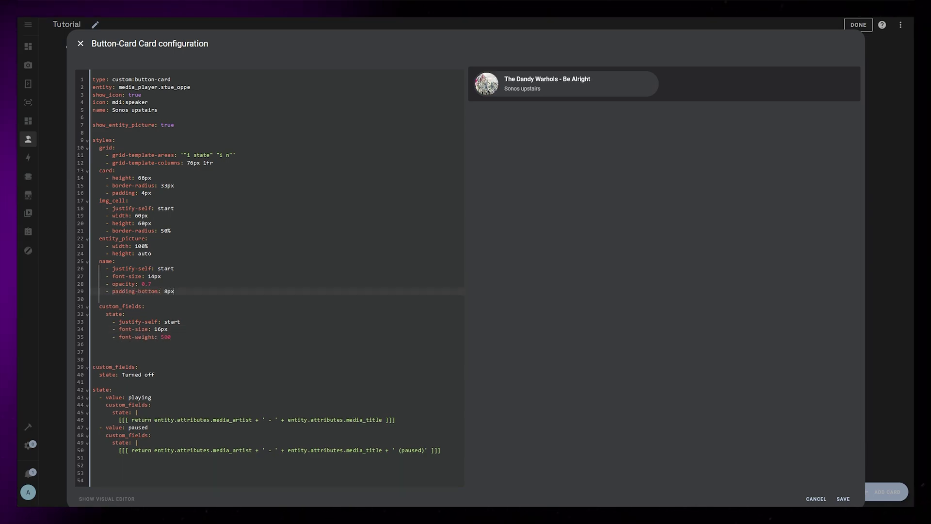
pyautogui.click(171, 336)
pyautogui.press('Return')
pyautogui.write('- padding-top: 8px')
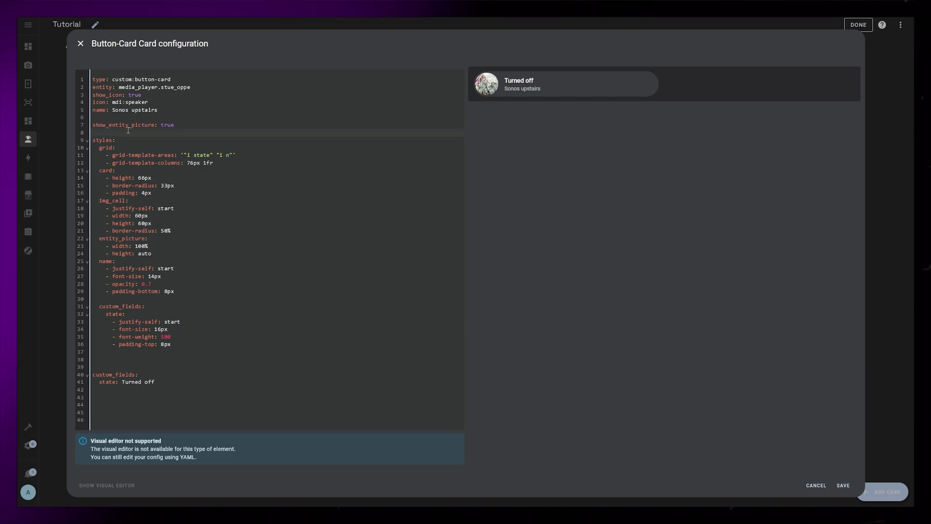
pyautogui.click(92, 140)
pyautogui.hotkey('ctrl', 'v')
# - Move the state rules above styles and give playing an img field returning an <img> of entity_picture
pyautogui.click(171, 154)
pyautogui.press('Return')
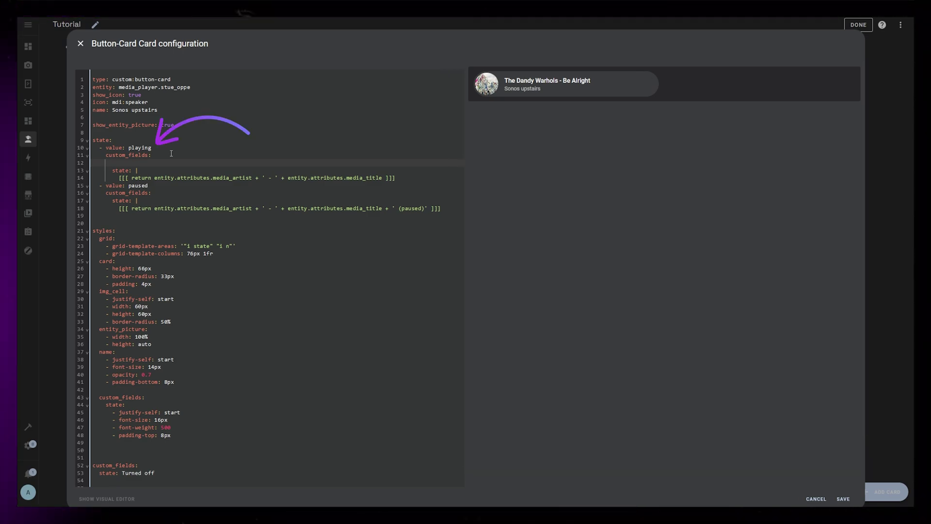
pyautogui.write('img')
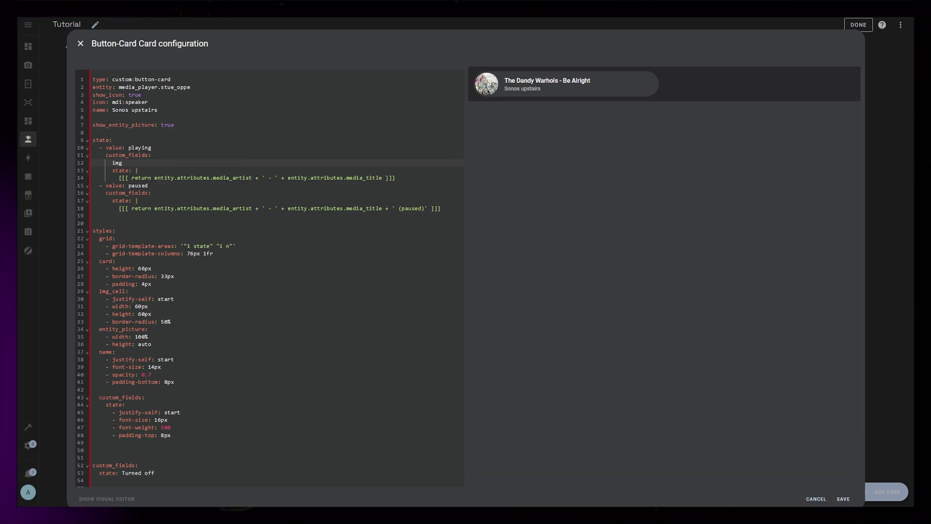
pyautogui.write(': |')
pyautogui.press('Return')
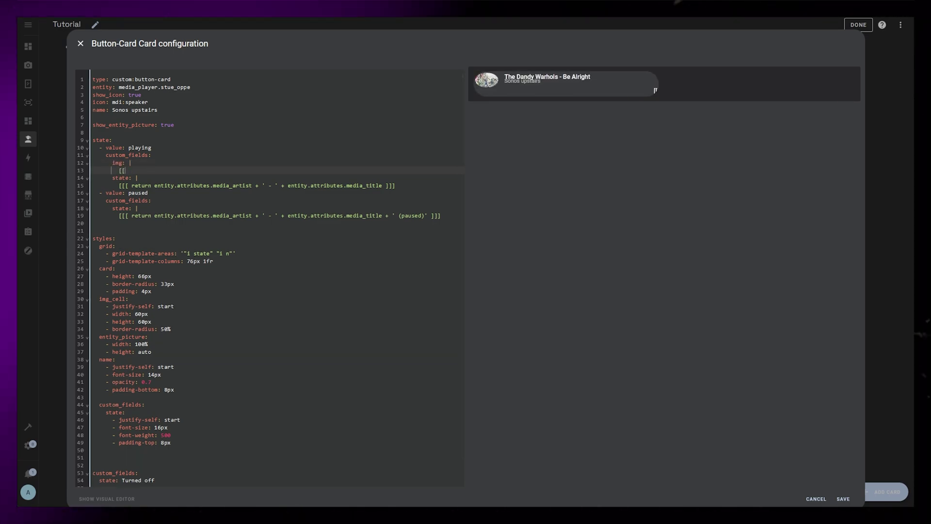
pyautogui.write('[[[ return \'<img src="">\'')
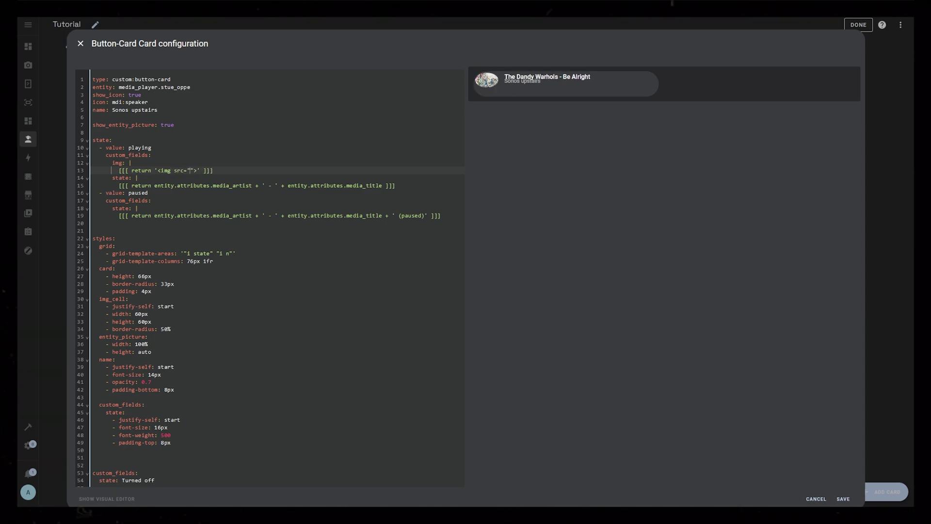
pyautogui.press('BackSpace')
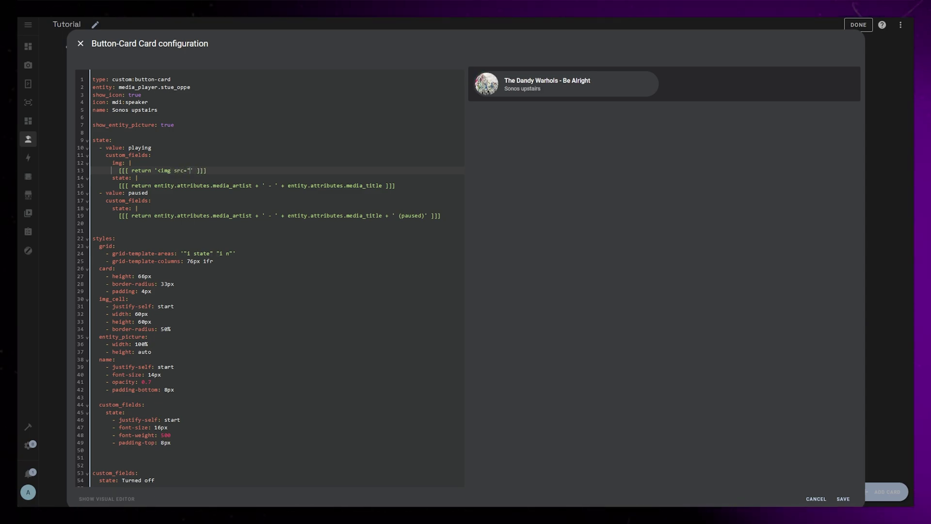
pyautogui.write('+ entity.attributes.entity_p')
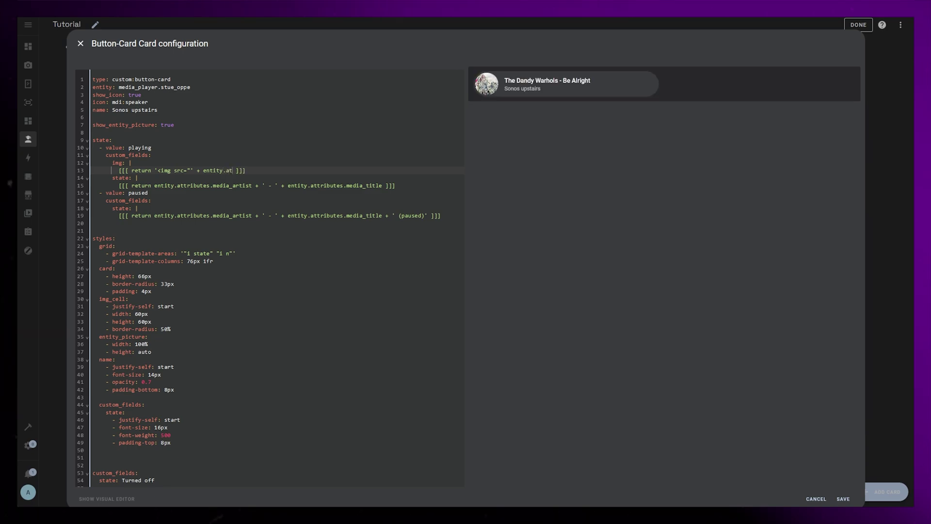
pyautogui.write('icture + ')
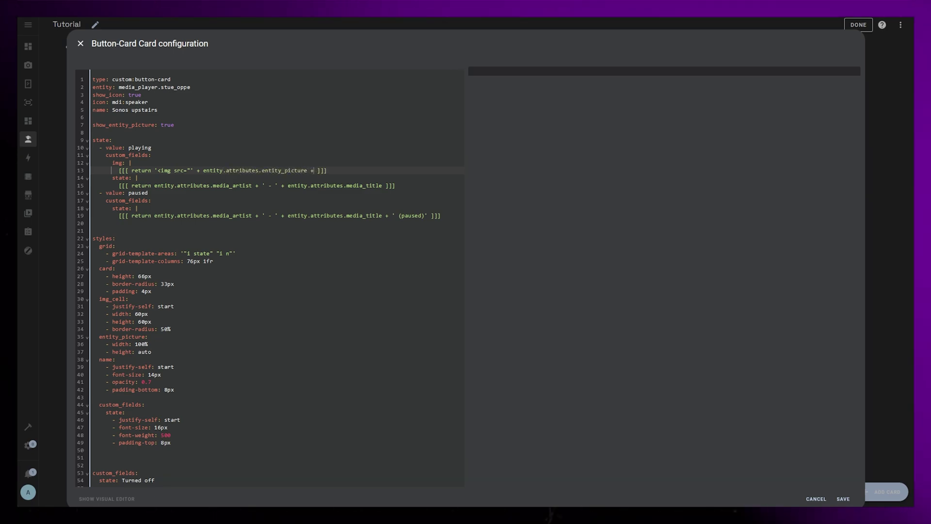
pyautogui.write('\'"')
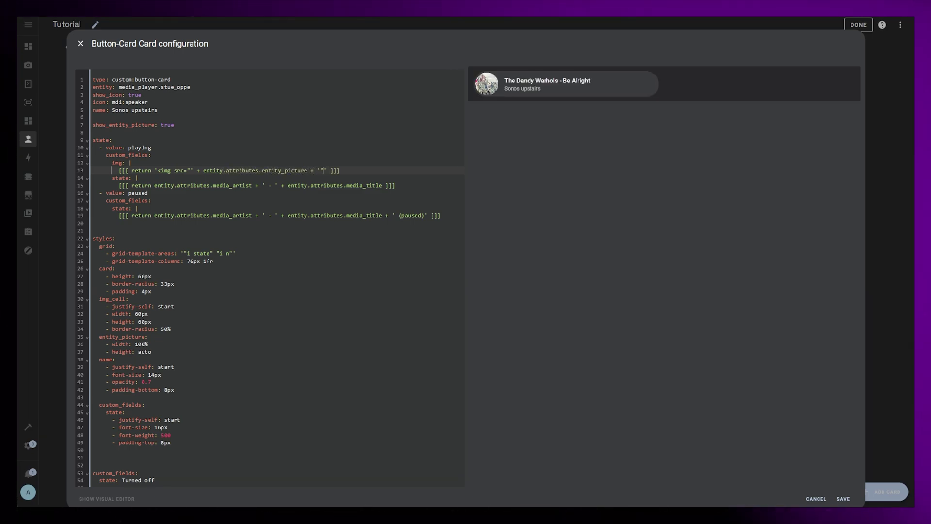
pyautogui.write('>')
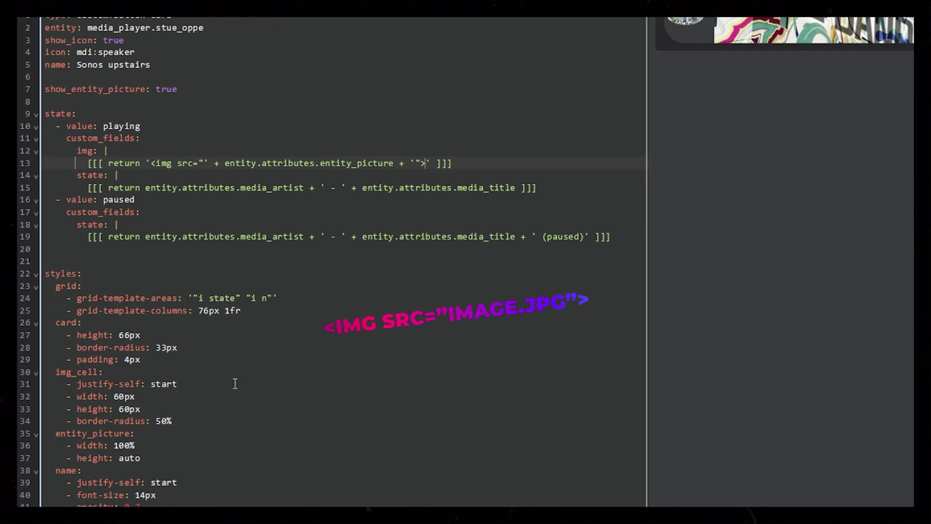
# - Move the state block from the top back to the end of the card code
pyautogui.moveTo(611, 236); pyautogui.dragTo(11, 101)
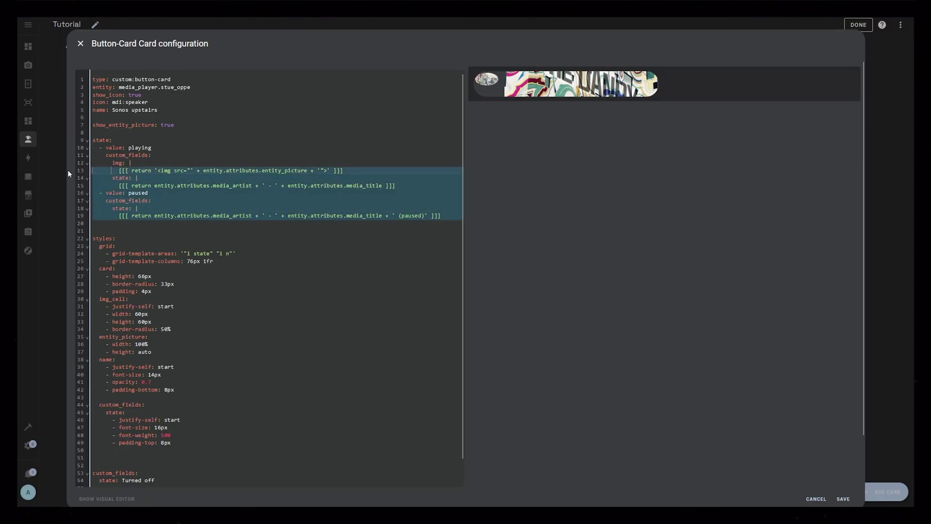
pyautogui.press('BackSpace')
pyautogui.click(95, 399)
pyautogui.hotkey('ctrl', 'v')
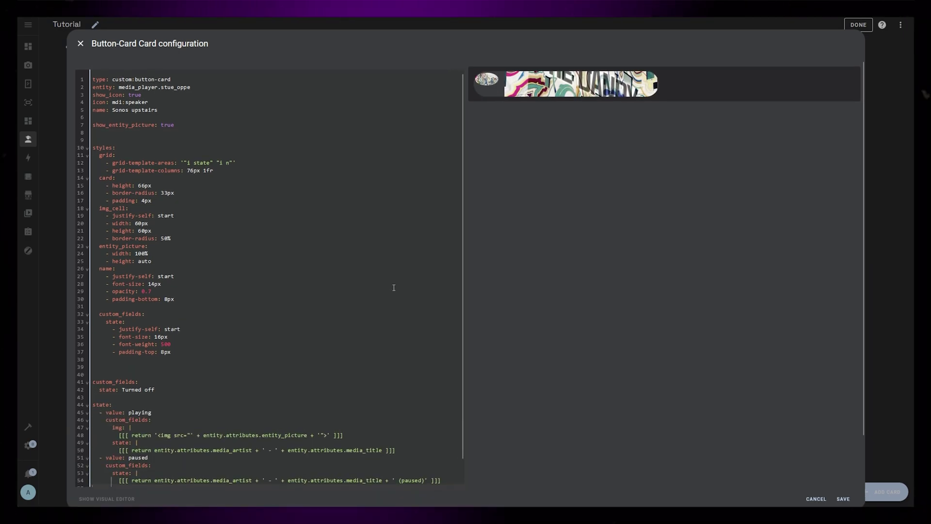
# - Add an img custom field style with position absolute, opacity 0.6 and filter blur(15px)
pyautogui.click(155, 314)
pyautogui.press('Return')
pyautogui.write('img:')
pyautogui.press('Return')
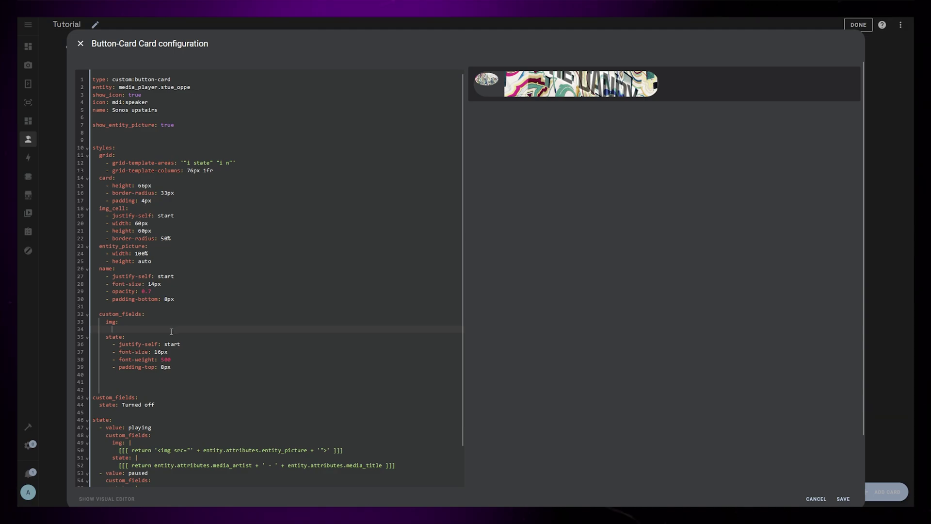
pyautogui.write('- position: absolute')
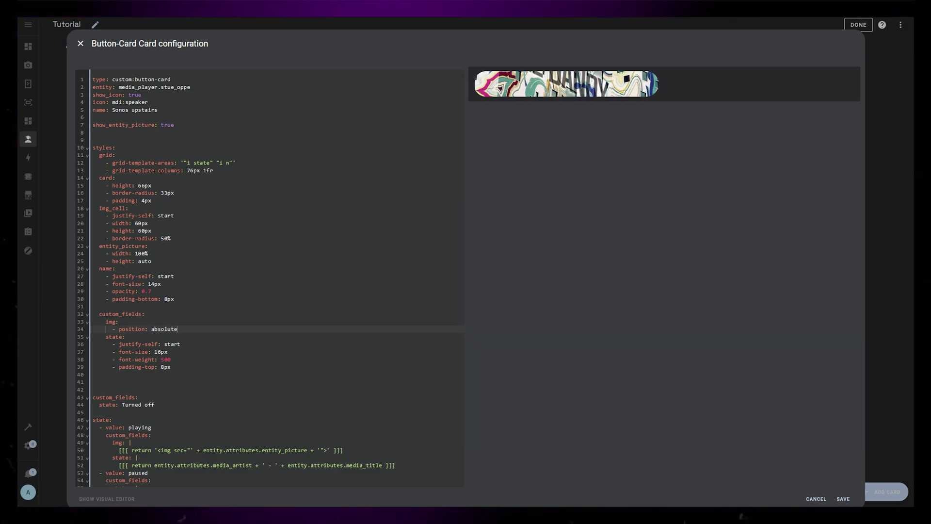
pyautogui.press('Return')
pyautogui.write('- opacity: 0.6')
pyautogui.press('Return')
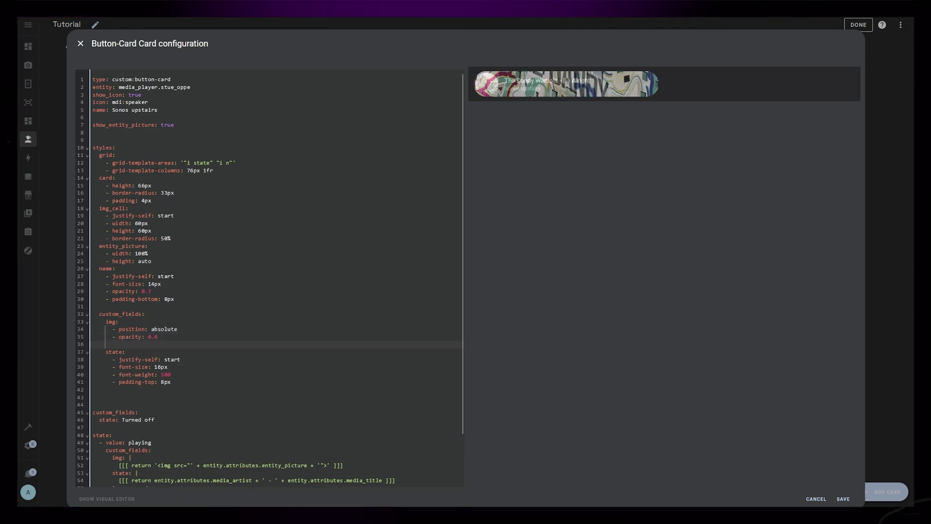
pyautogui.write('- filter: blur(15px)')
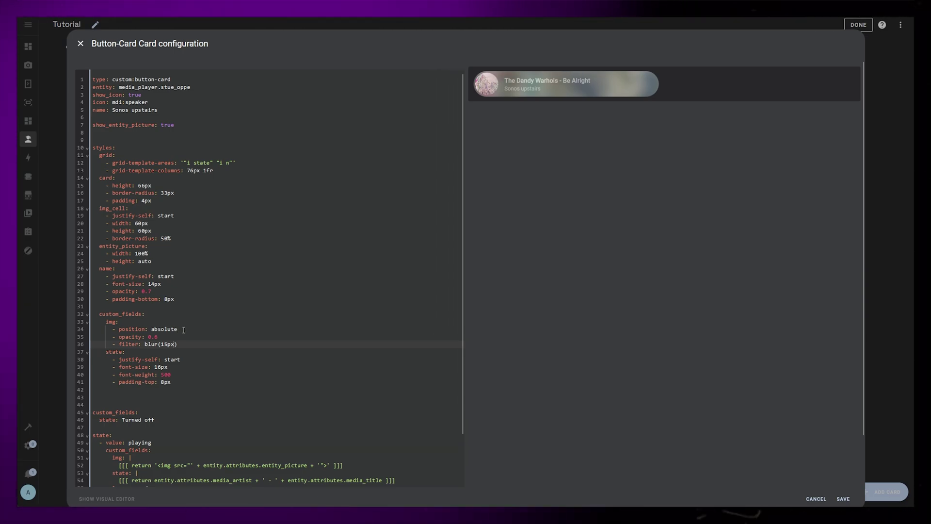
# - Give the img field z-index 0 and the state block z-index 1
pyautogui.press('Return')
pyautogui.write('- z-index: 0')
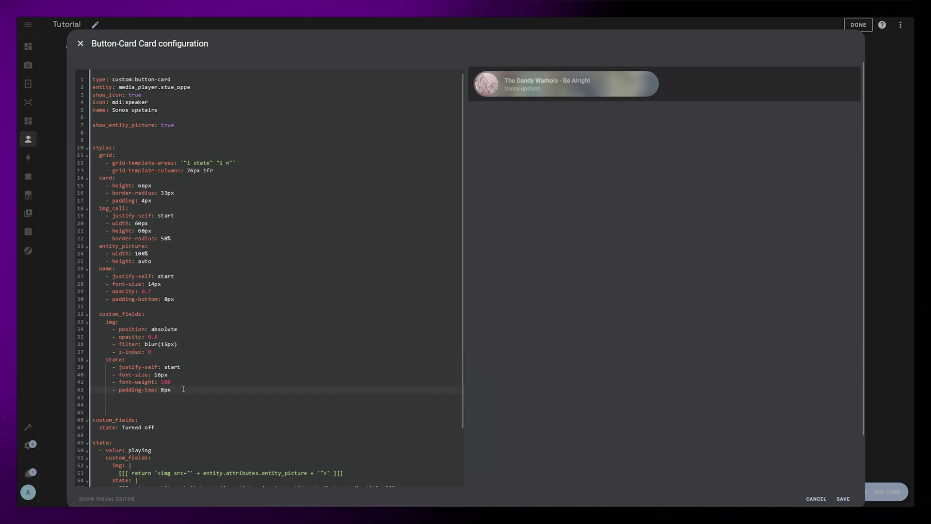
pyautogui.press('Return')
pyautogui.write('- z-index: 1')
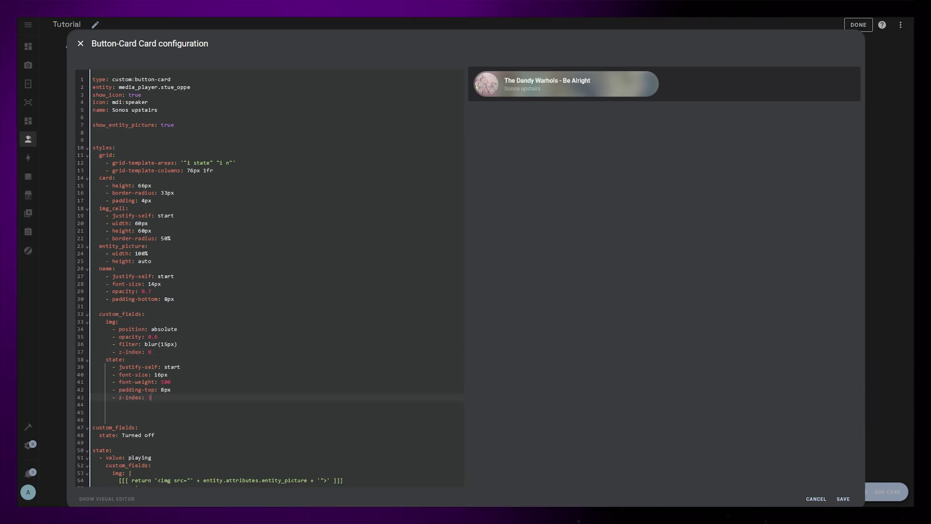
pyautogui.hotkey('shift', 'Up')
pyautogui.hotkey('shift', 'End')
pyautogui.hotkey('ctrl', 'c')
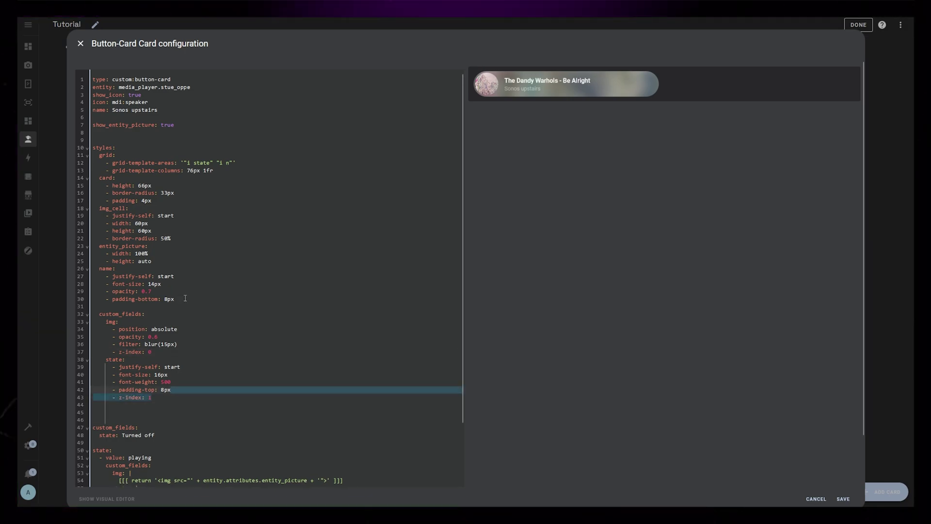
# - Add z-index: 1 to the name and img_cell styles, leaving entity_picture without one
pyautogui.click(185, 299)
pyautogui.hotkey('ctrl', 'v')
pyautogui.click(153, 261)
pyautogui.hotkey('ctrl', 'v')
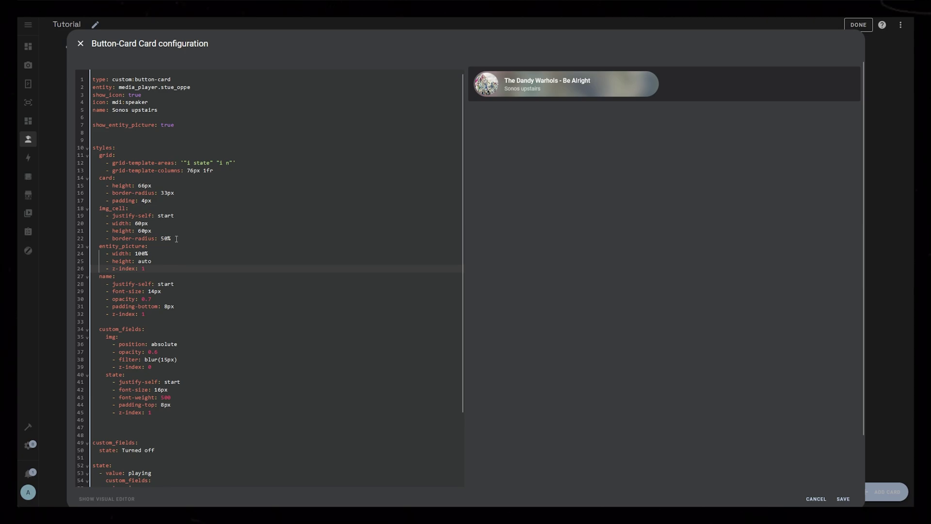
pyautogui.click(176, 238)
pyautogui.hotkey('ctrl', 'v')
pyautogui.press('Down')
pyautogui.press('Down')
pyautogui.press('Down')
pyautogui.press('Down')
pyautogui.hotkey('shift', 'Up')
pyautogui.hotkey('shift', 'End')
pyautogui.press('BackSpace')
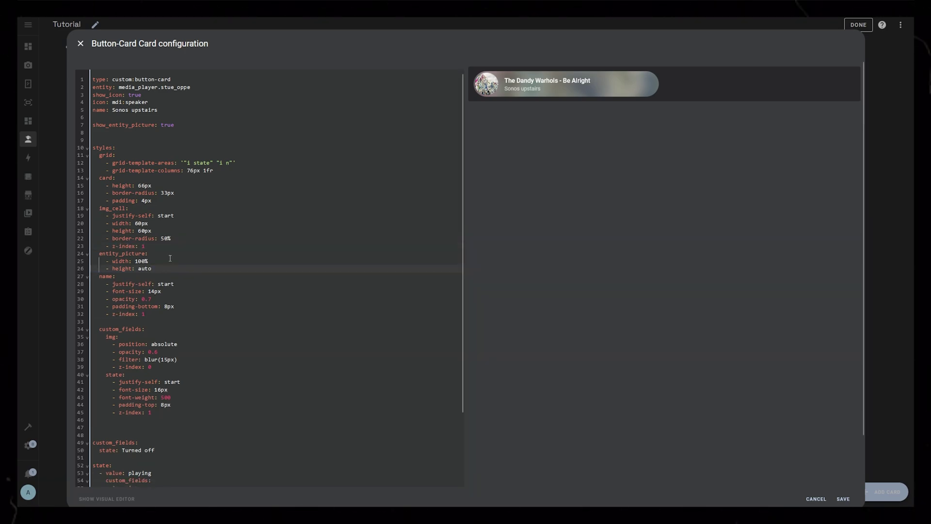
# - Set the card background to var(--popupBG) under the card styles
pyautogui.click(167, 201)
pyautogui.press('Return')
pyautogui.write('- bac')
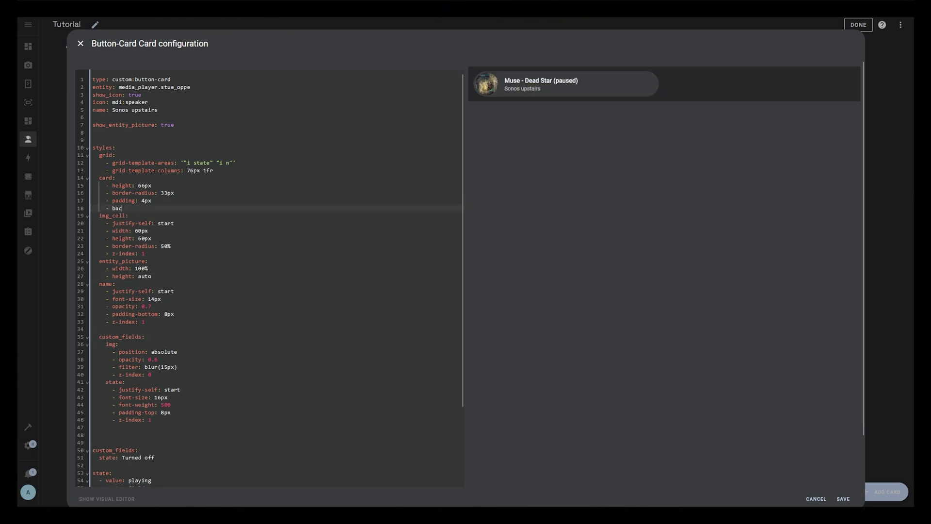
pyautogui.write('kground: var(--popupBG')
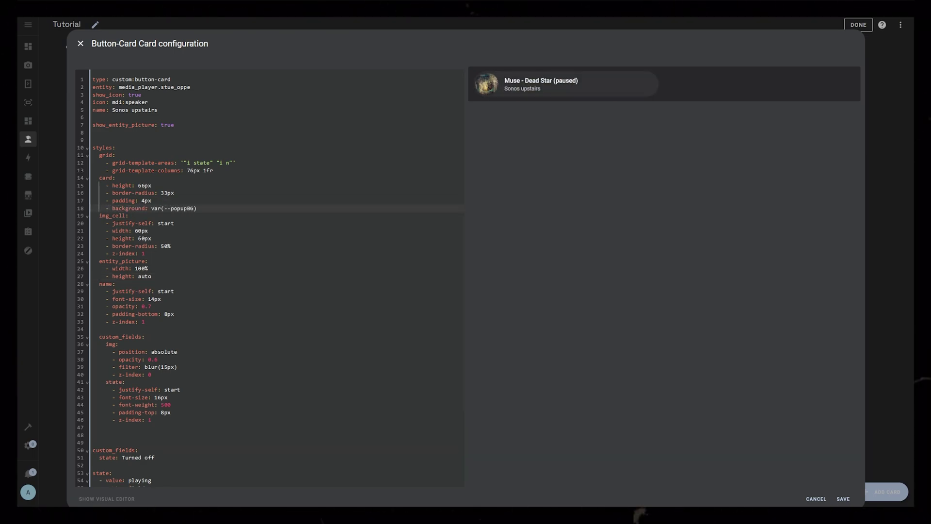